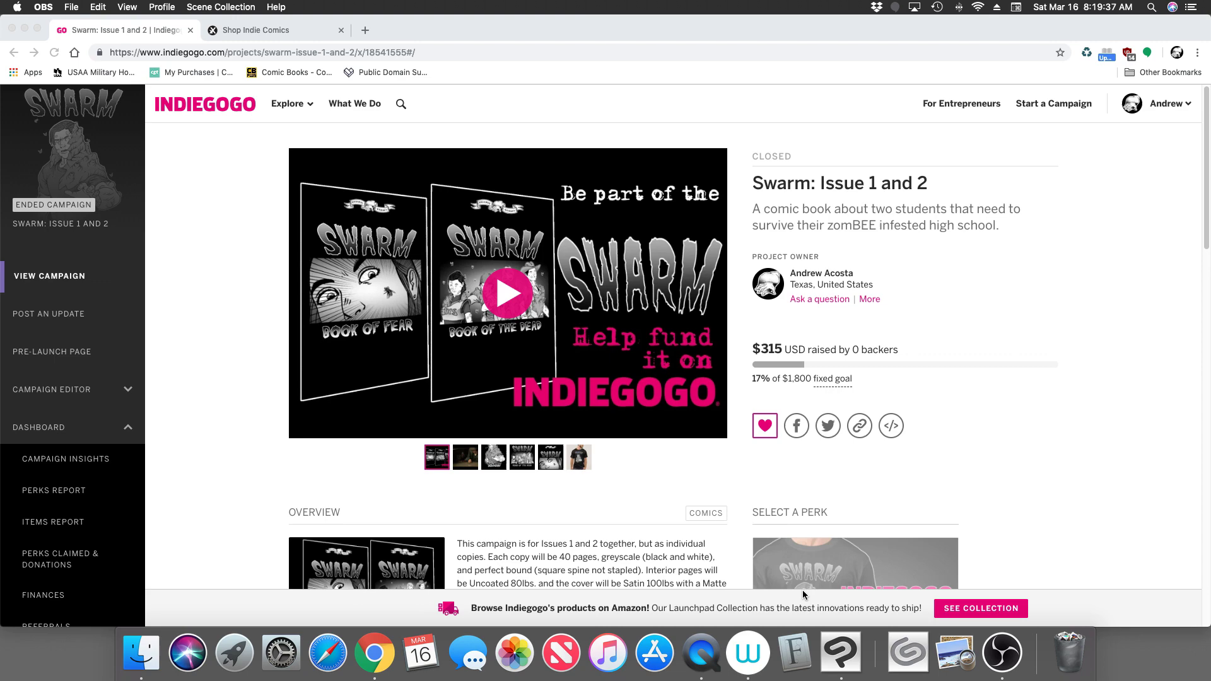
- Switch from Chrome to Clip Studio Paint, showing the 3D drawing figure on the Comic canvas
left_click(827, 627)
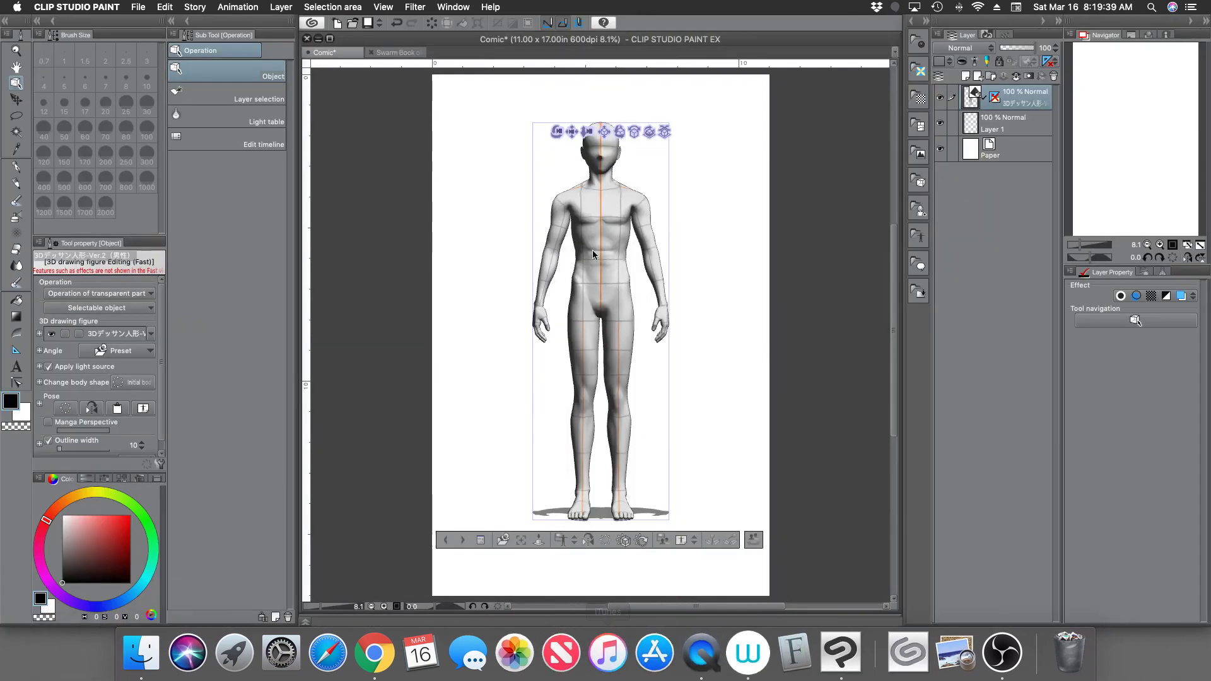
- Open the Swarm Book of the Dead document and scroll its page thumbnails from page 8 to 40
left_click(399, 52)
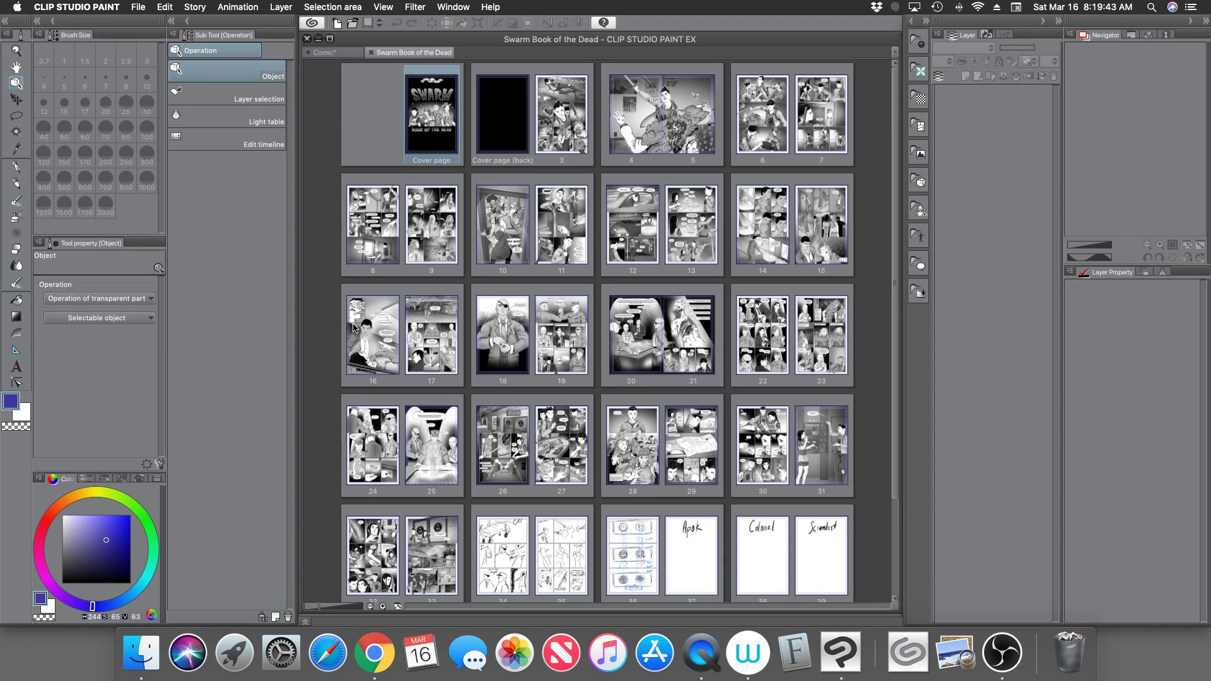
left_click_drag(896, 275, 908, 391)
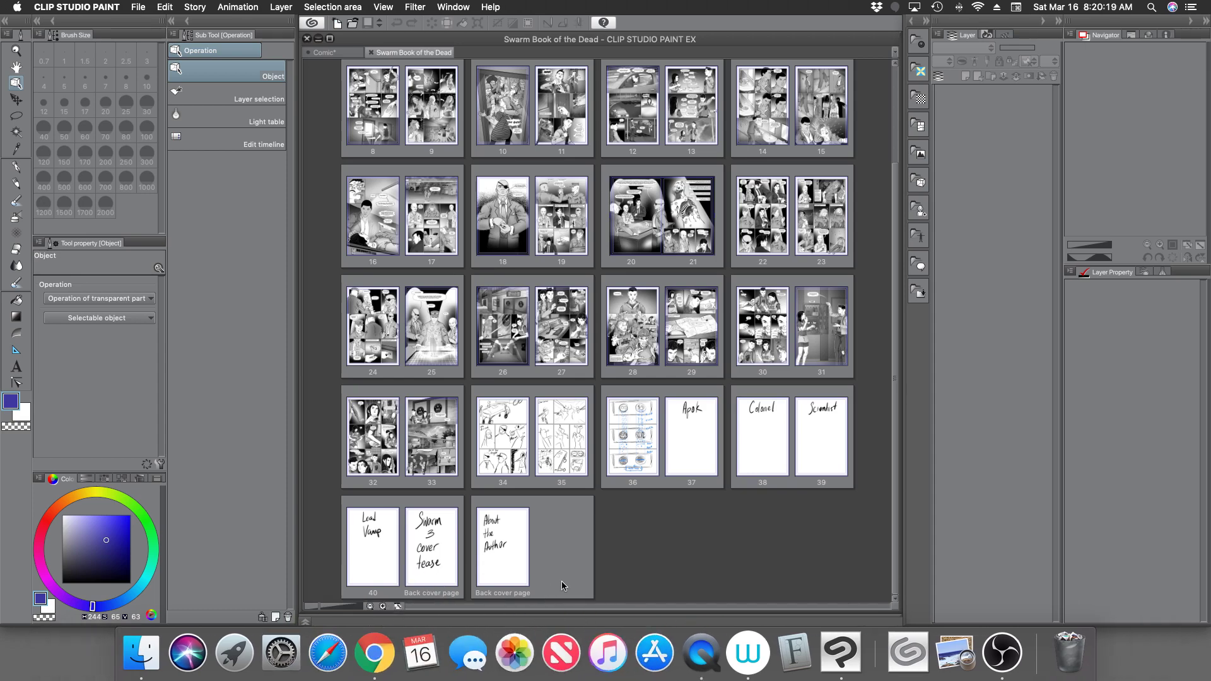
- Expand the Swarm campaign's Read More story in Chrome, scroll through it, then return to Clip Studio Paint
left_click(369, 633)
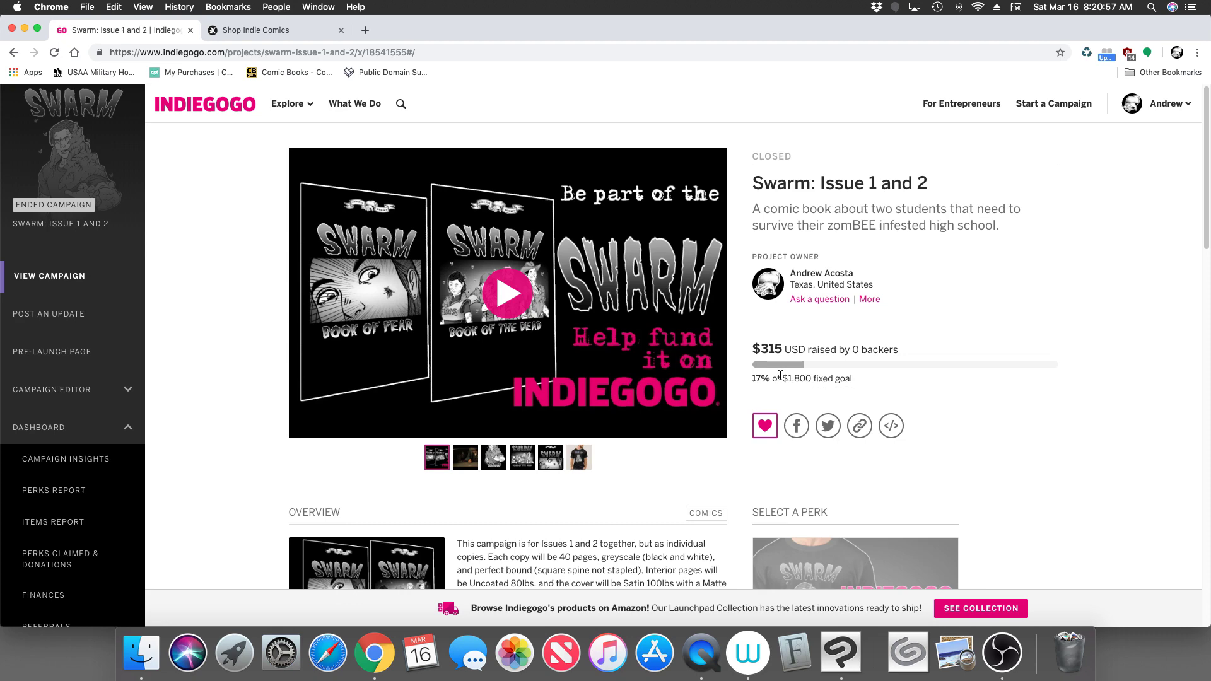
left_click_drag(1205, 216, 1208, 327)
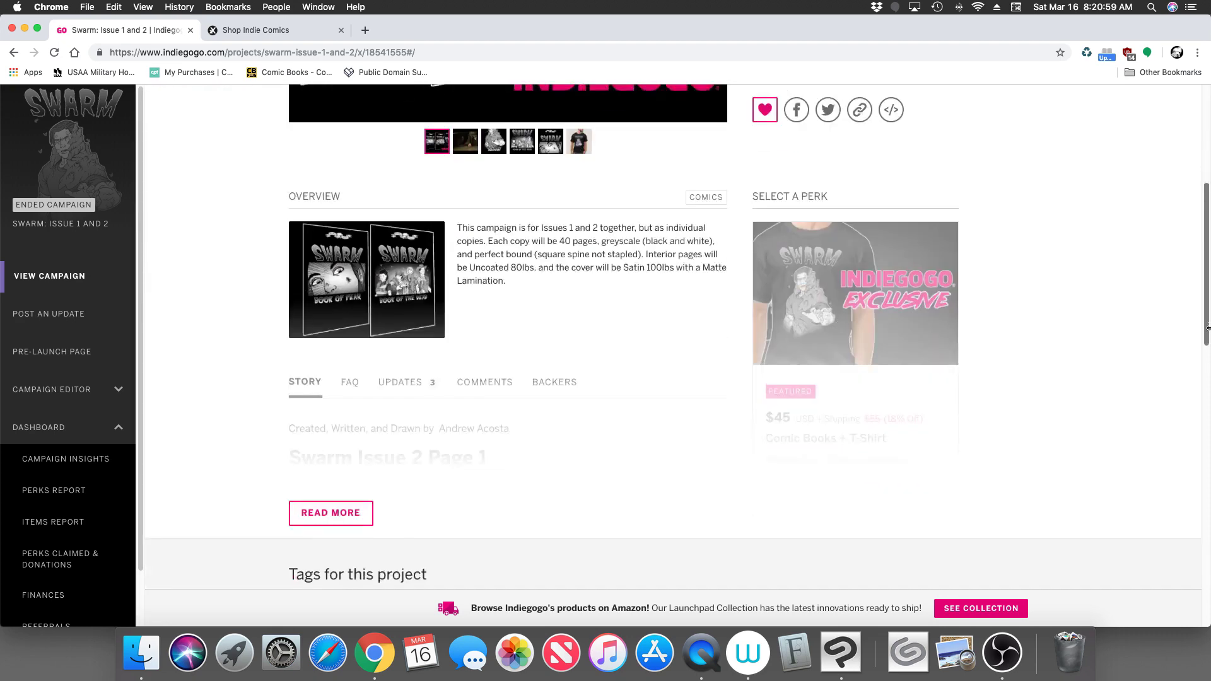
left_click(340, 442)
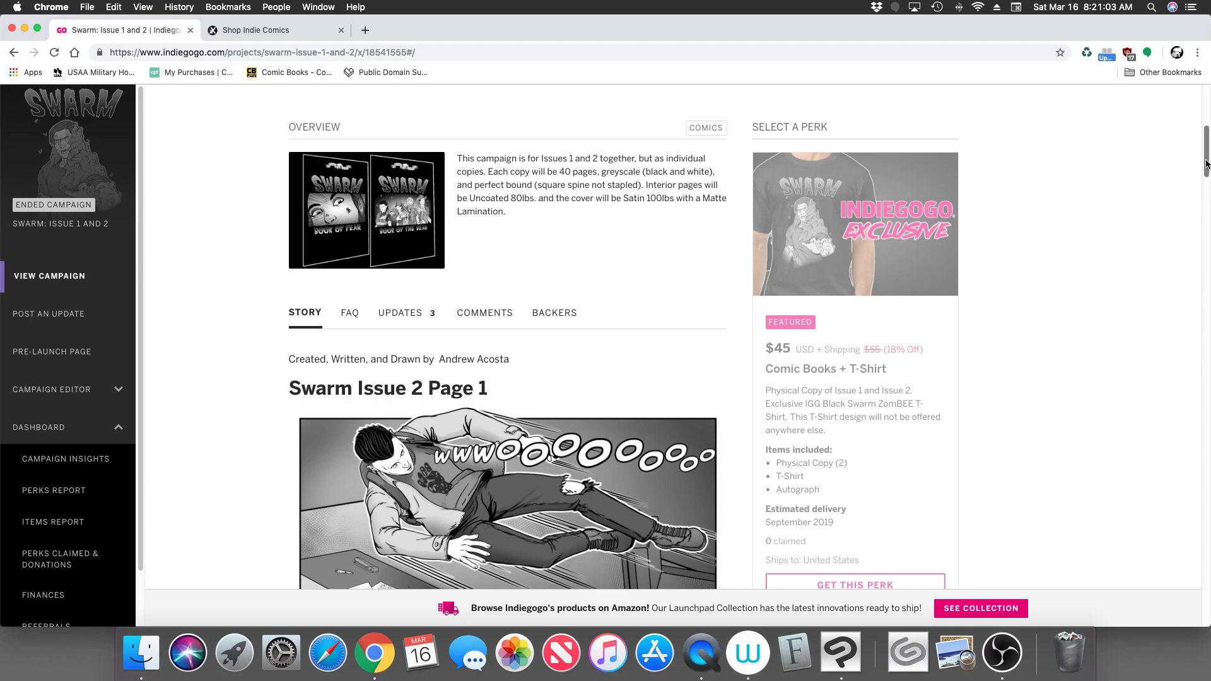
left_click_drag(1206, 164, 1207, 245)
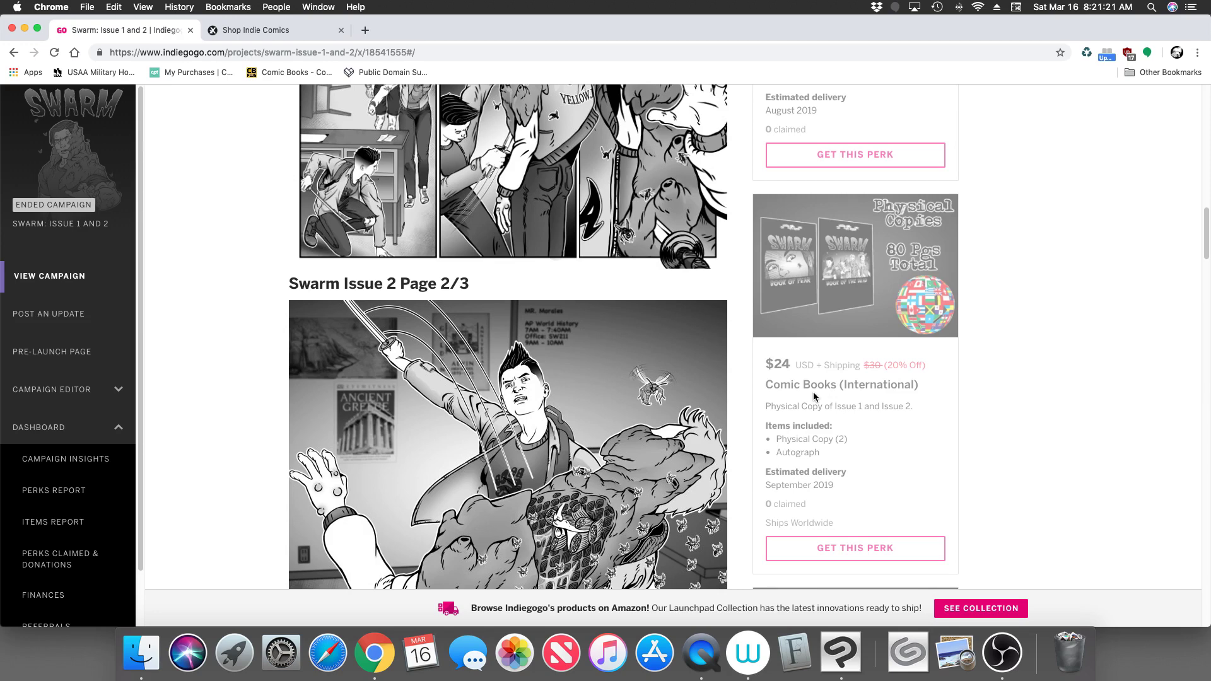
left_click(846, 615)
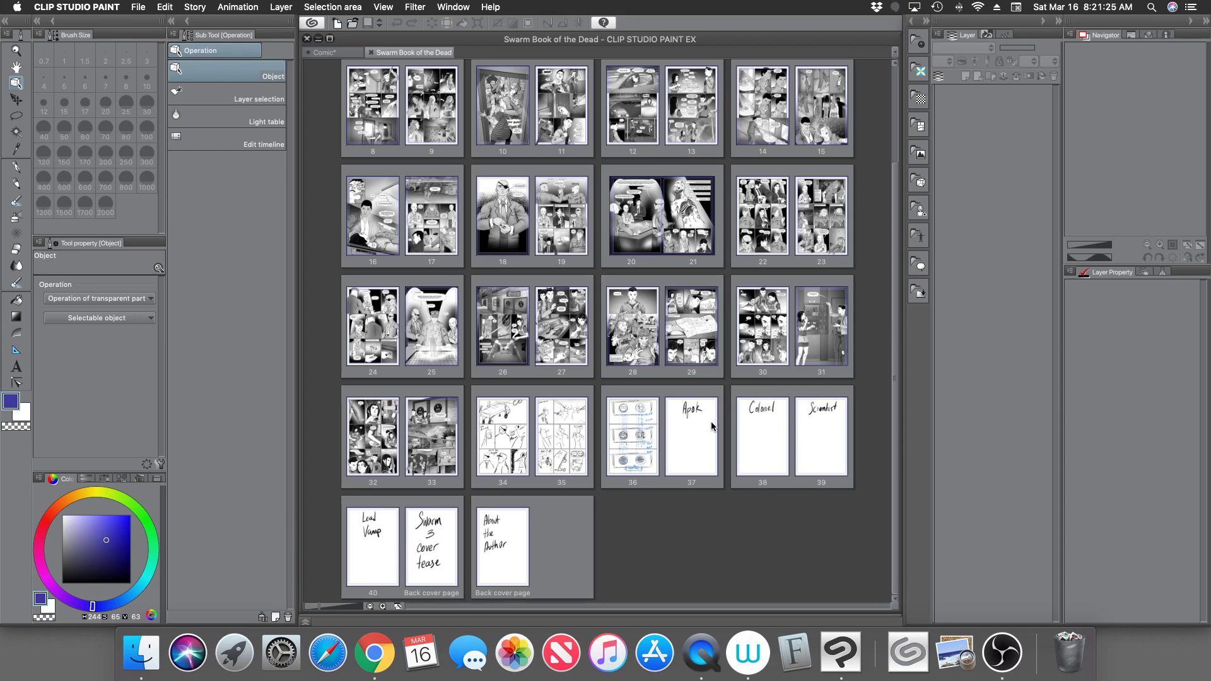
- Browse the Hermit Comics shop tab's Swarm: Book of the Dead PROMO and Book of Fear listings
left_click(376, 635)
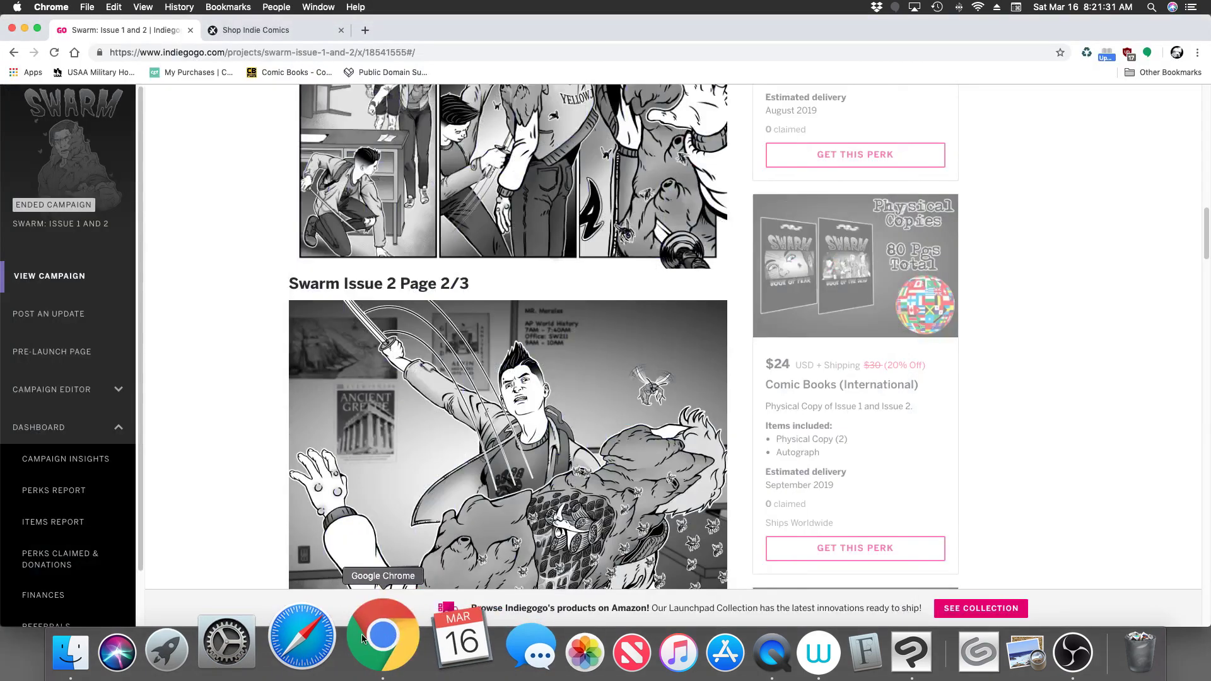
left_click(270, 32)
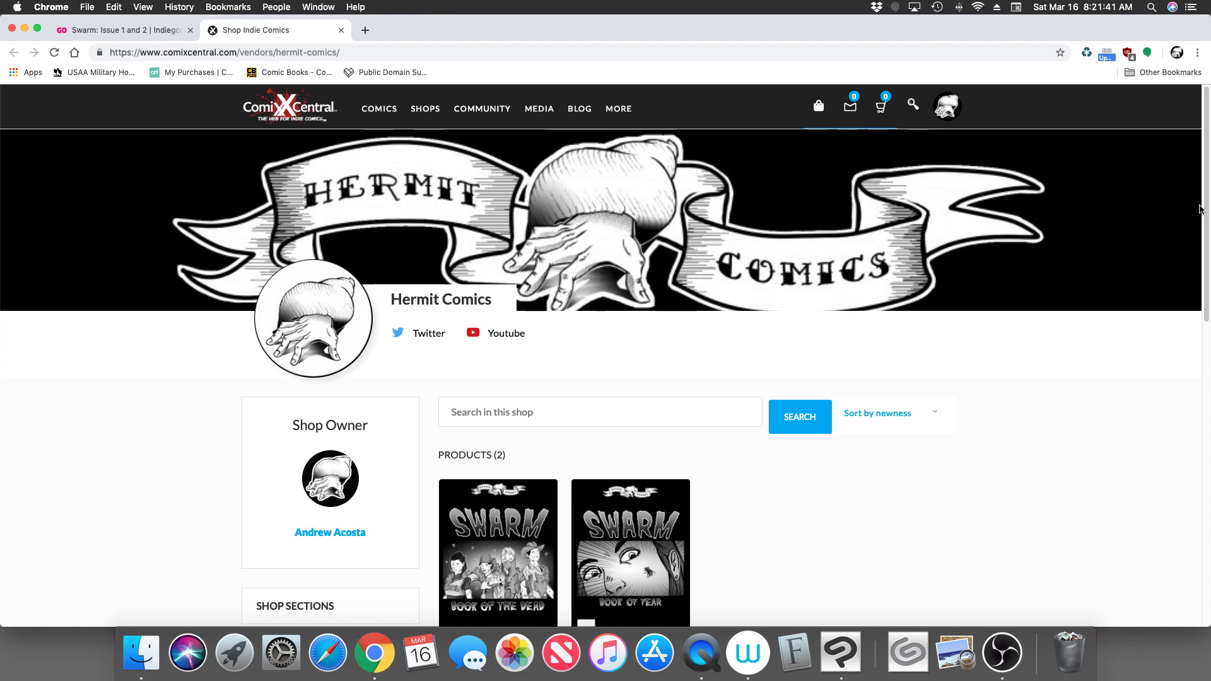
left_click_drag(1206, 212, 1206, 272)
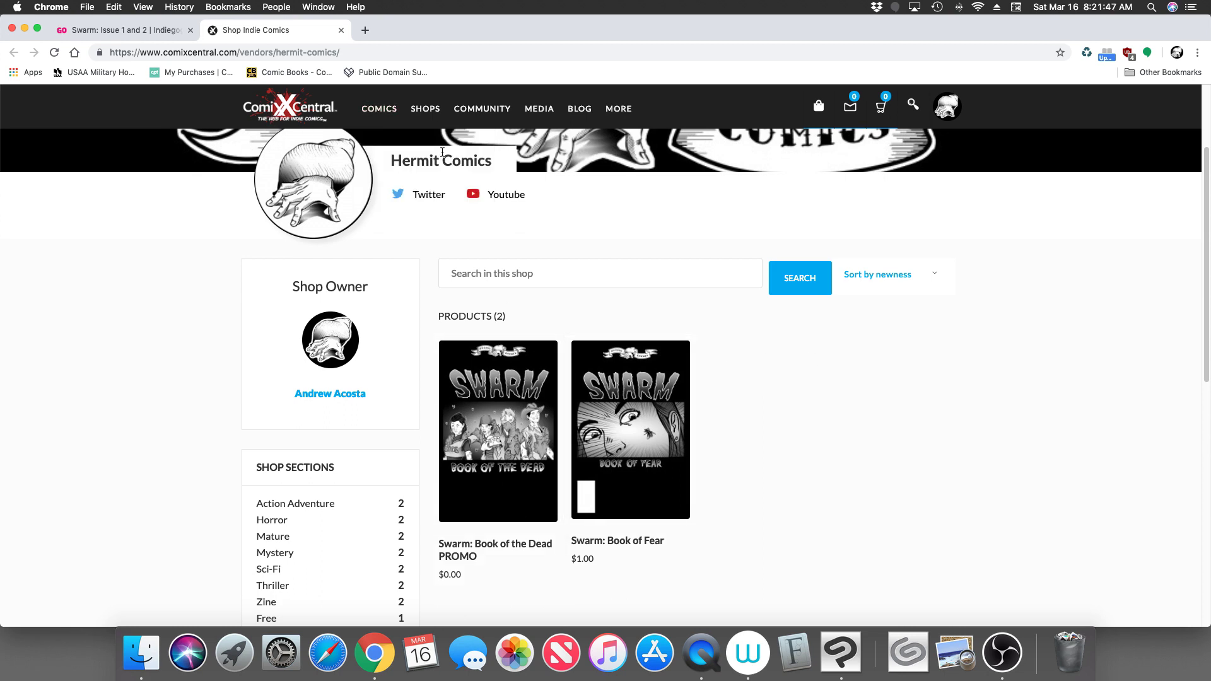
mouse_move(679, 449)
mouse_move(528, 446)
mouse_move(620, 433)
mouse_move(622, 404)
mouse_move(638, 433)
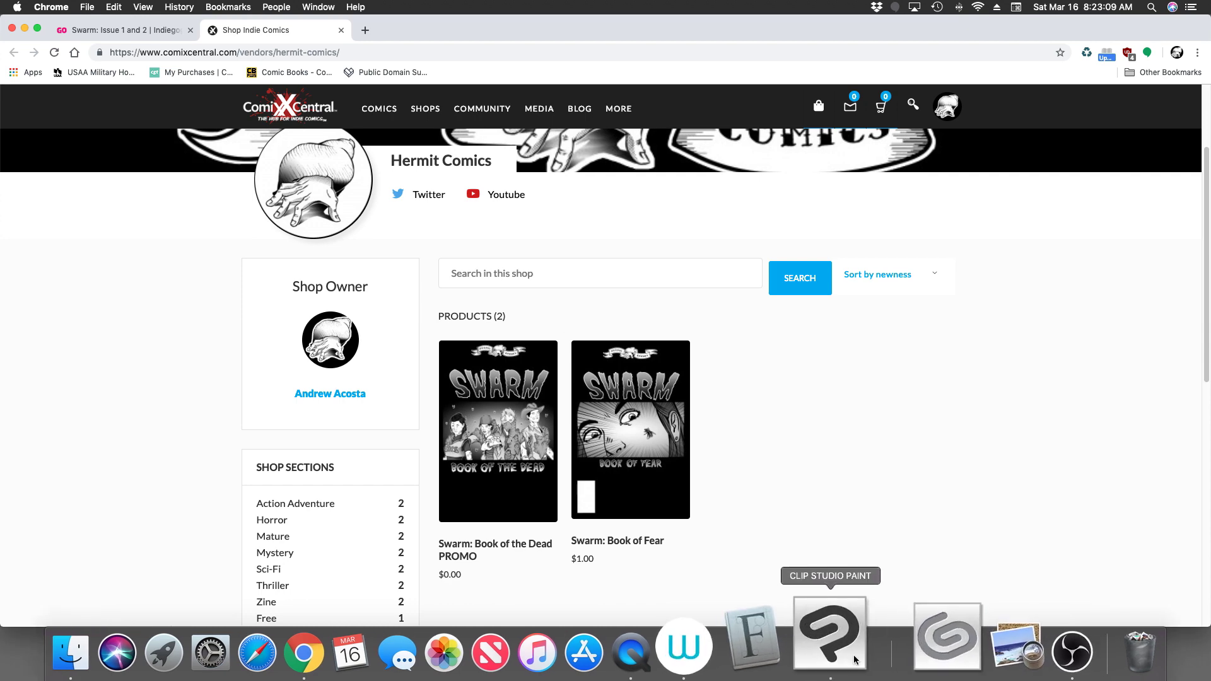
- Return to the Comic* document in Clip Studio Paint, then bring up Preview's Desktop file dialog
left_click(832, 640)
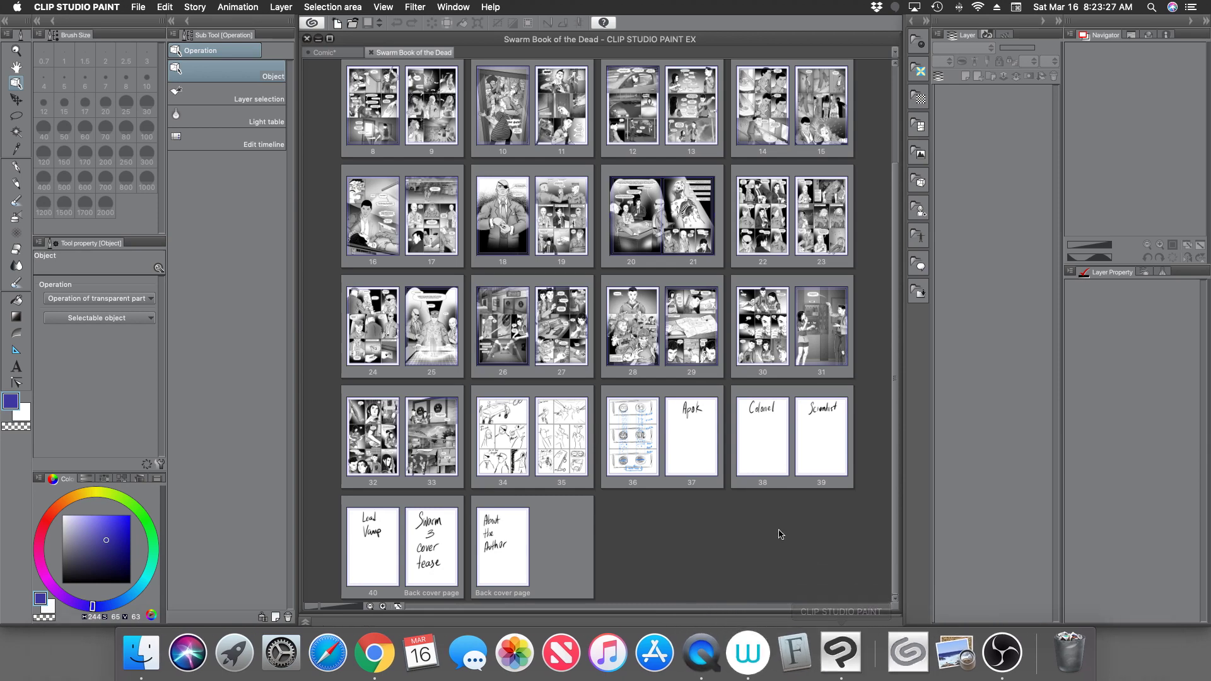
left_click(343, 53)
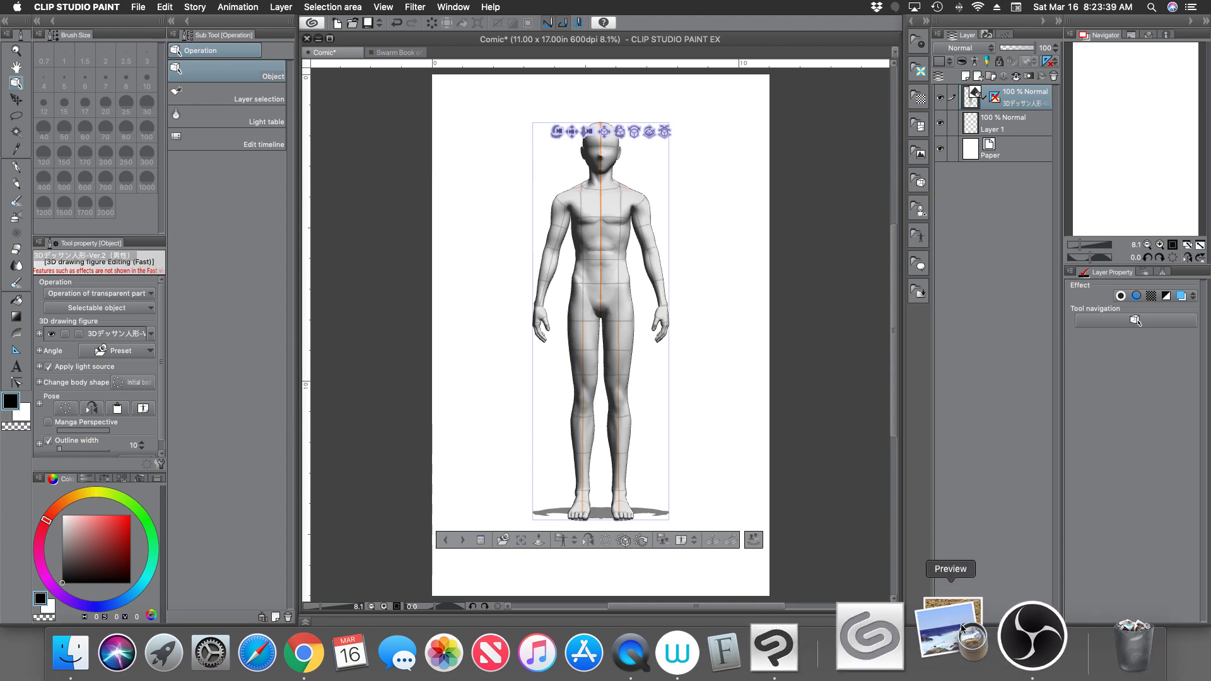
left_click(955, 609)
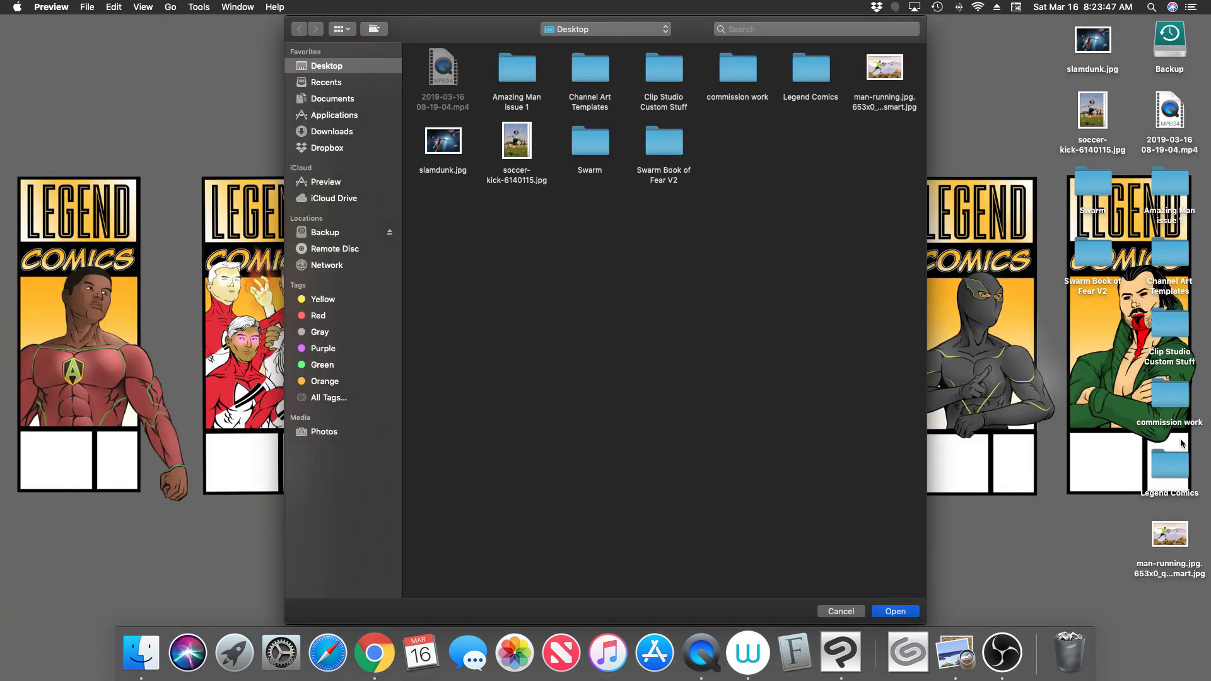
- Open man-running.jpg in Preview, centre its window, and return to Clip Studio Paint
left_click(1175, 535)
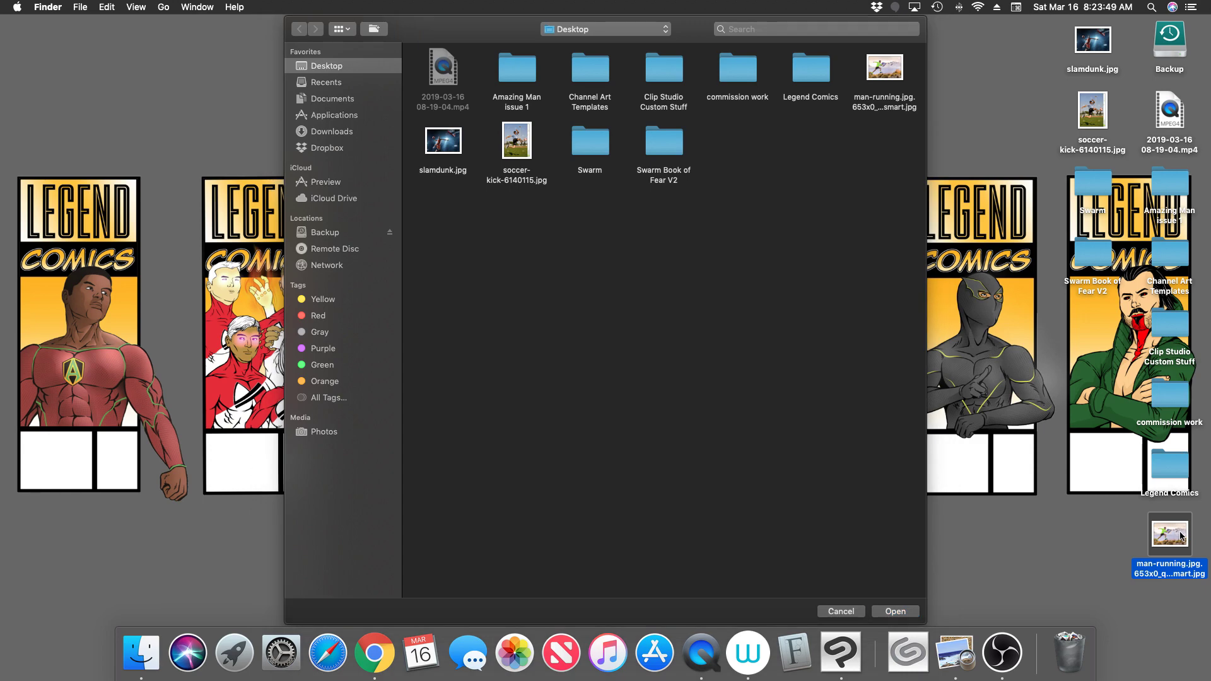
key("super+Tab")
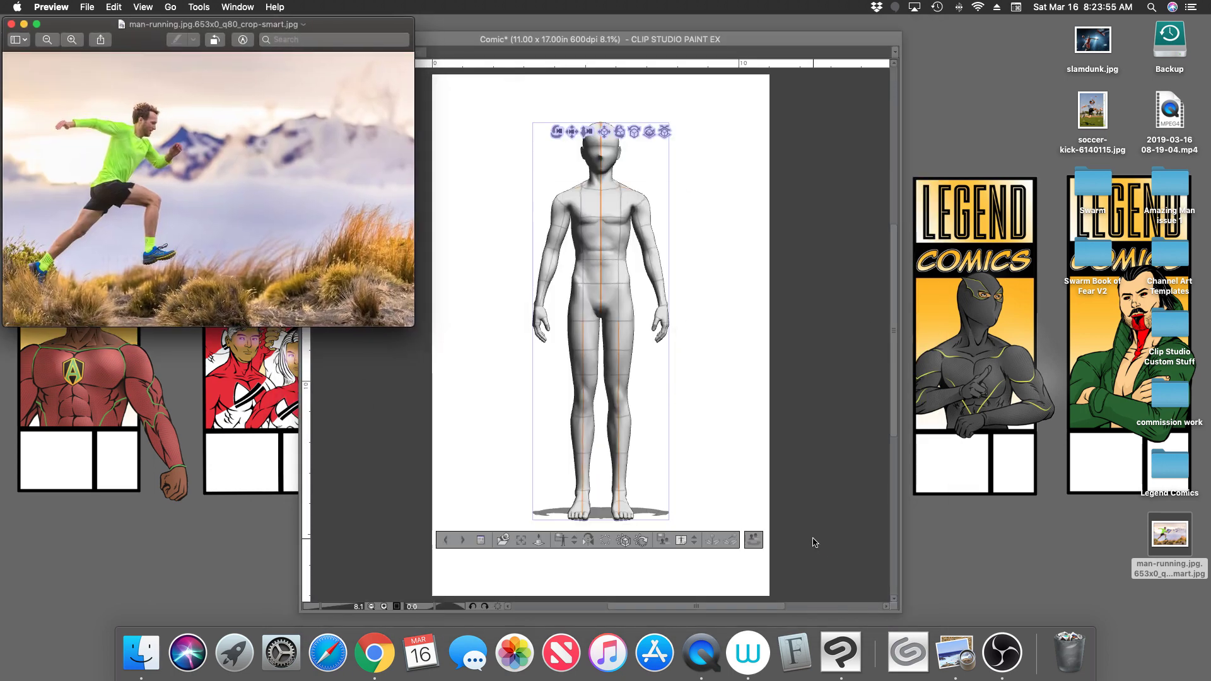
left_click_drag(380, 27, 728, 190)
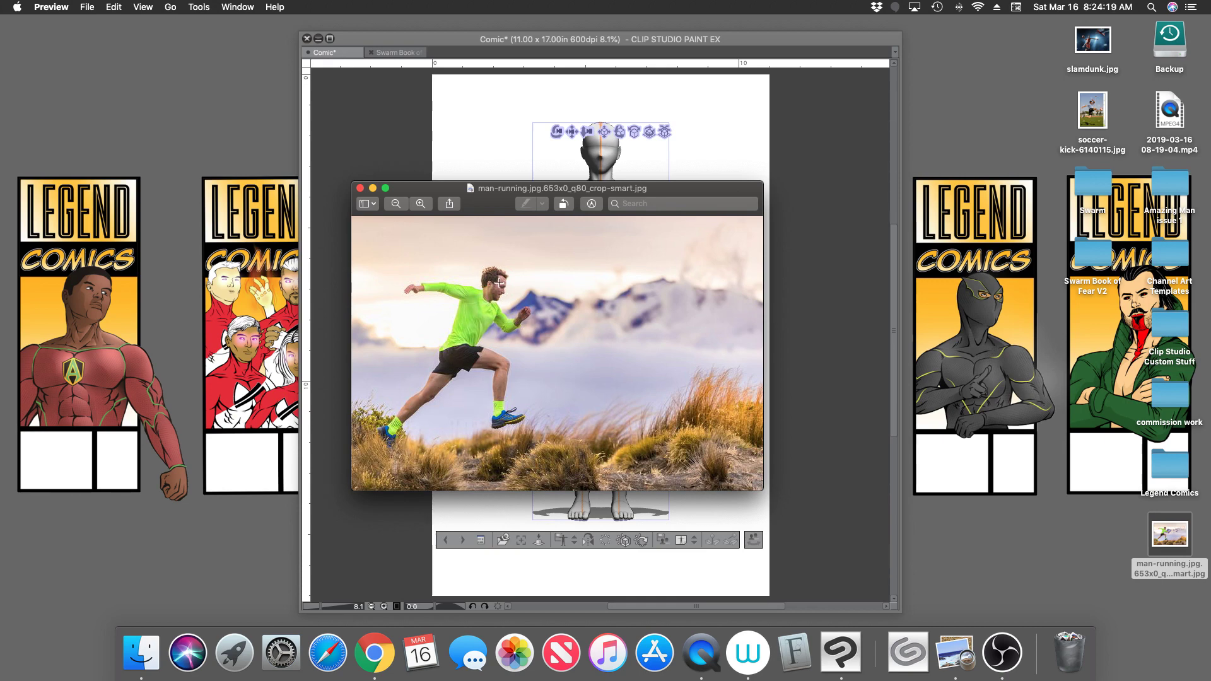
left_click(819, 144)
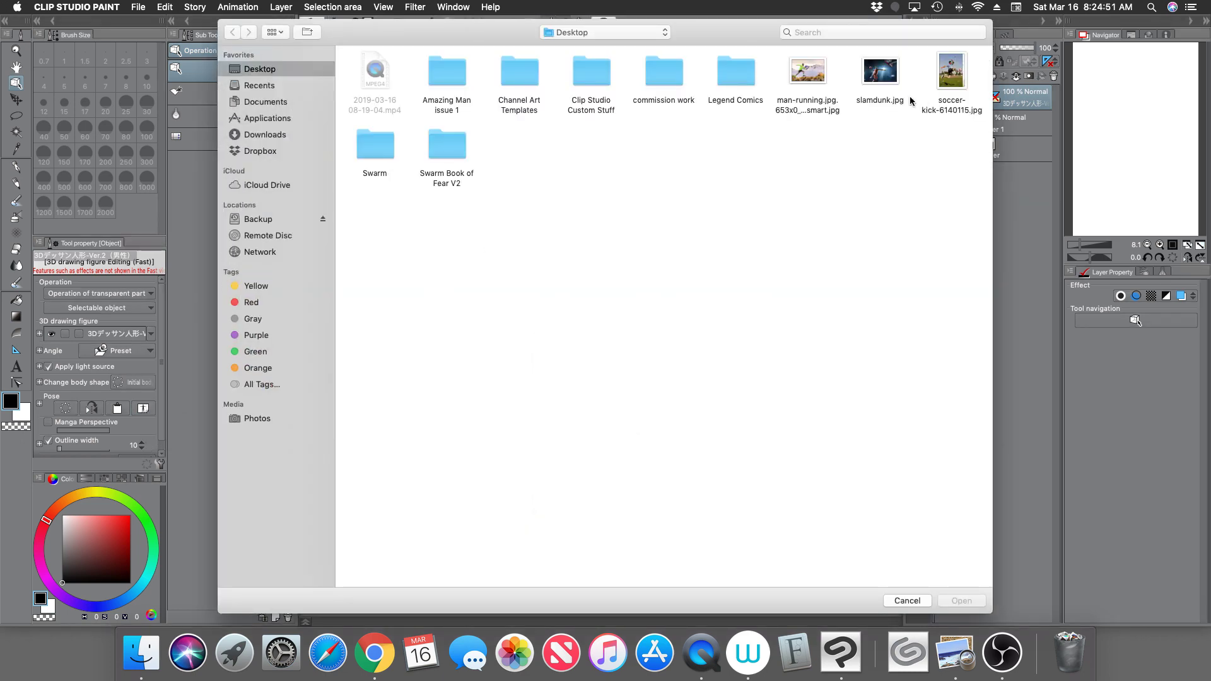
- Scan the running pose from man-running.jpg onto the figure and place the photo to its left
left_click(813, 73)
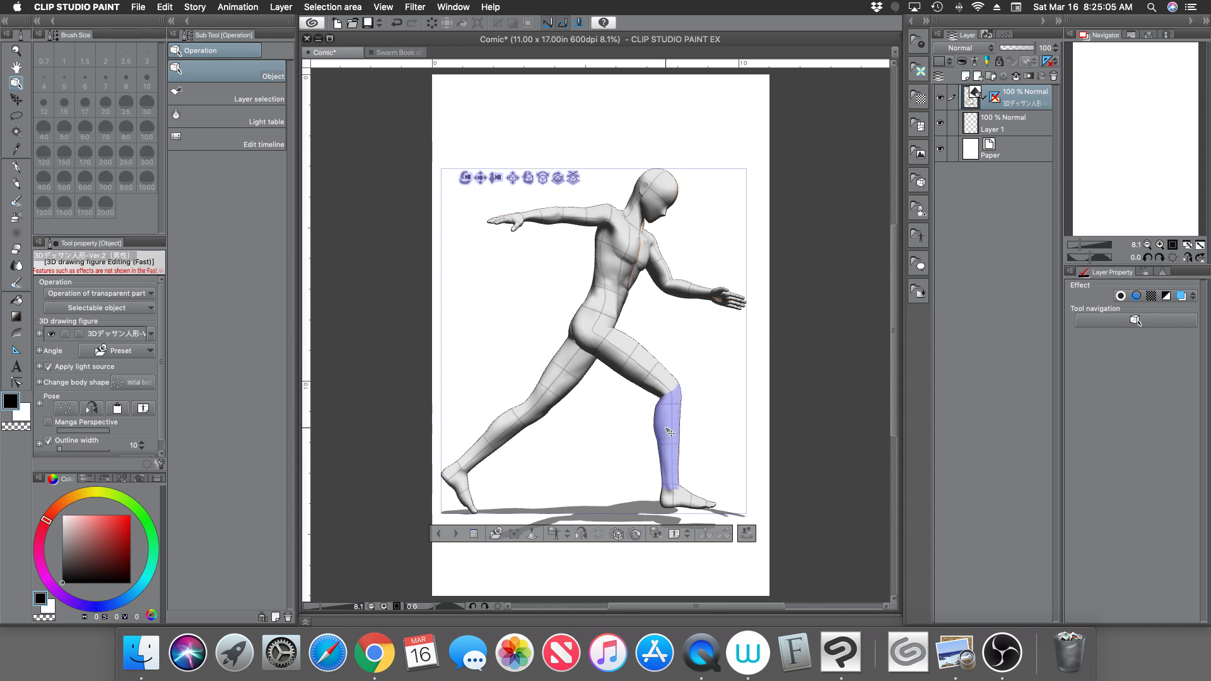
left_click(956, 653)
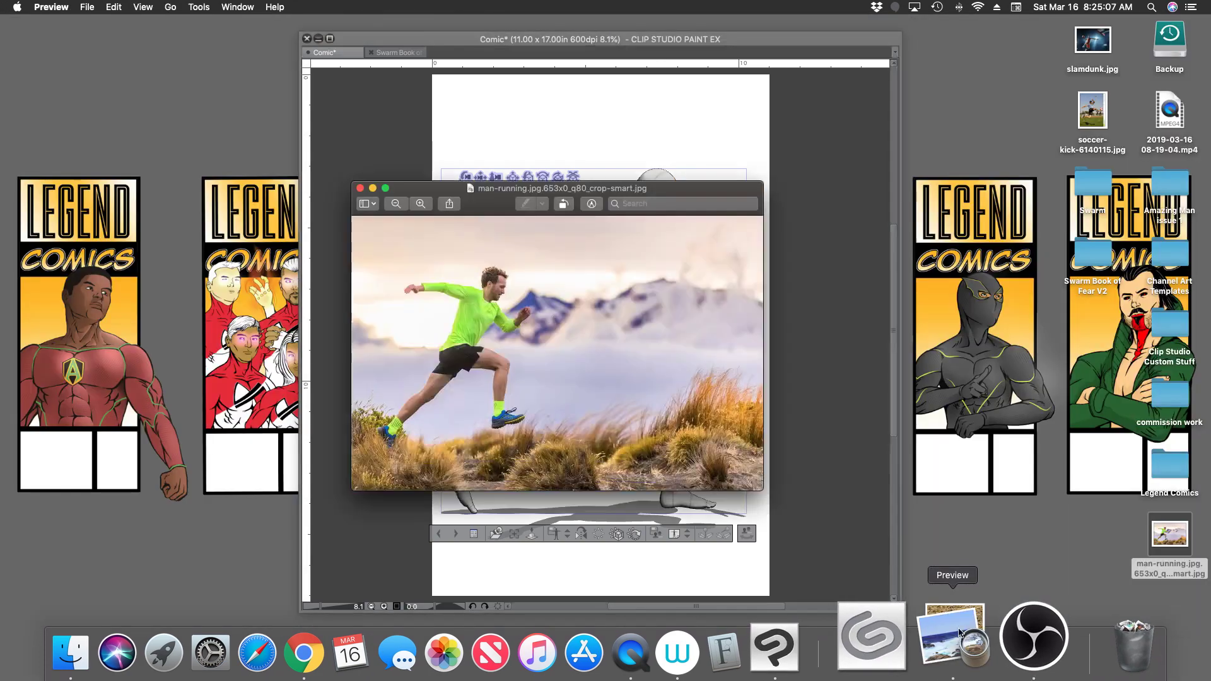
left_click_drag(734, 193, 407, 174)
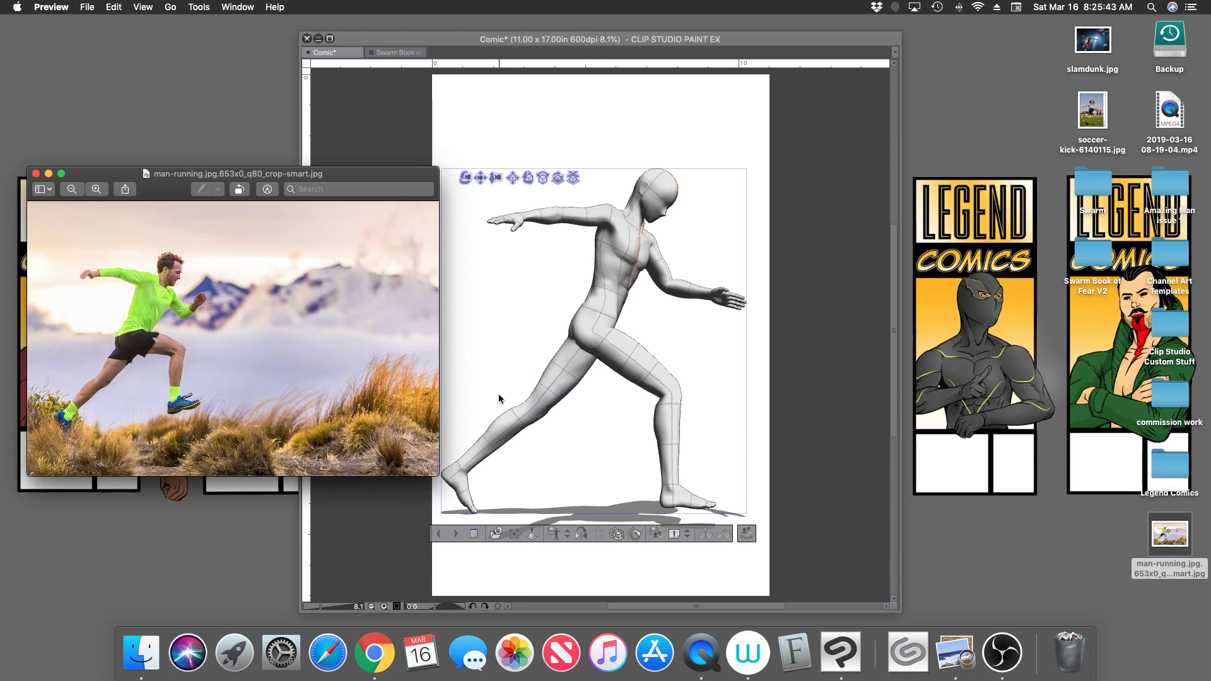
- Raise the figure's forward thigh and swing its lower leg back into a running stride
left_click(612, 348)
left_click(634, 363)
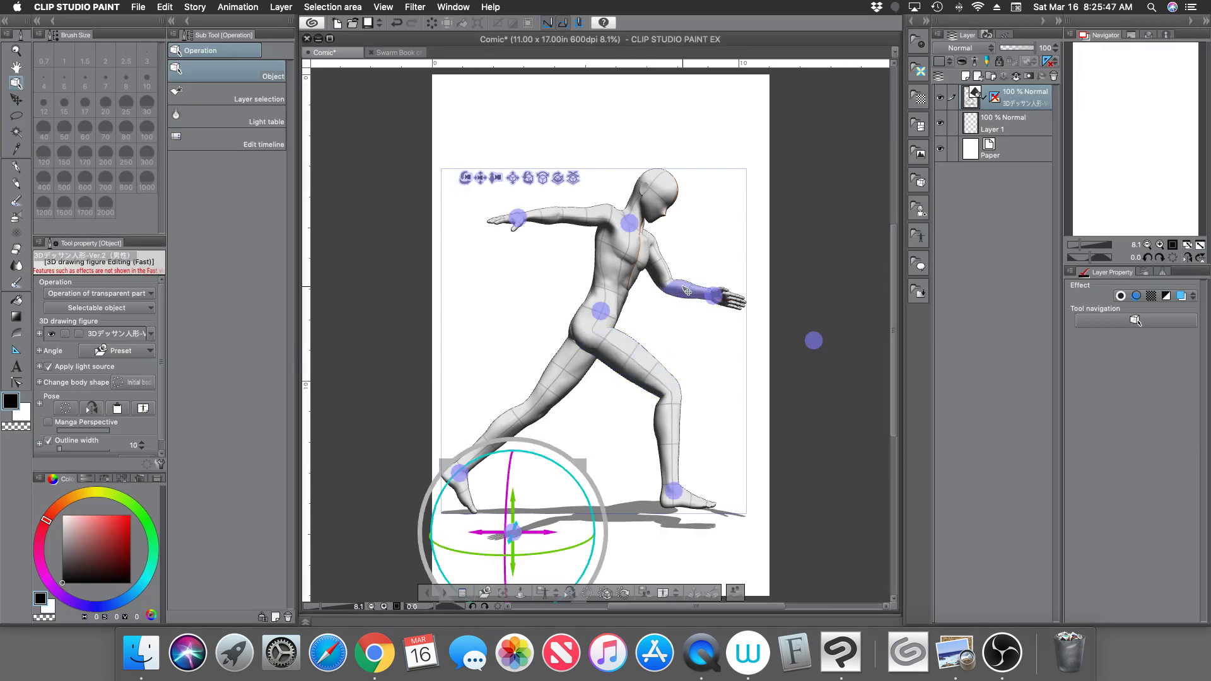
left_click(656, 362)
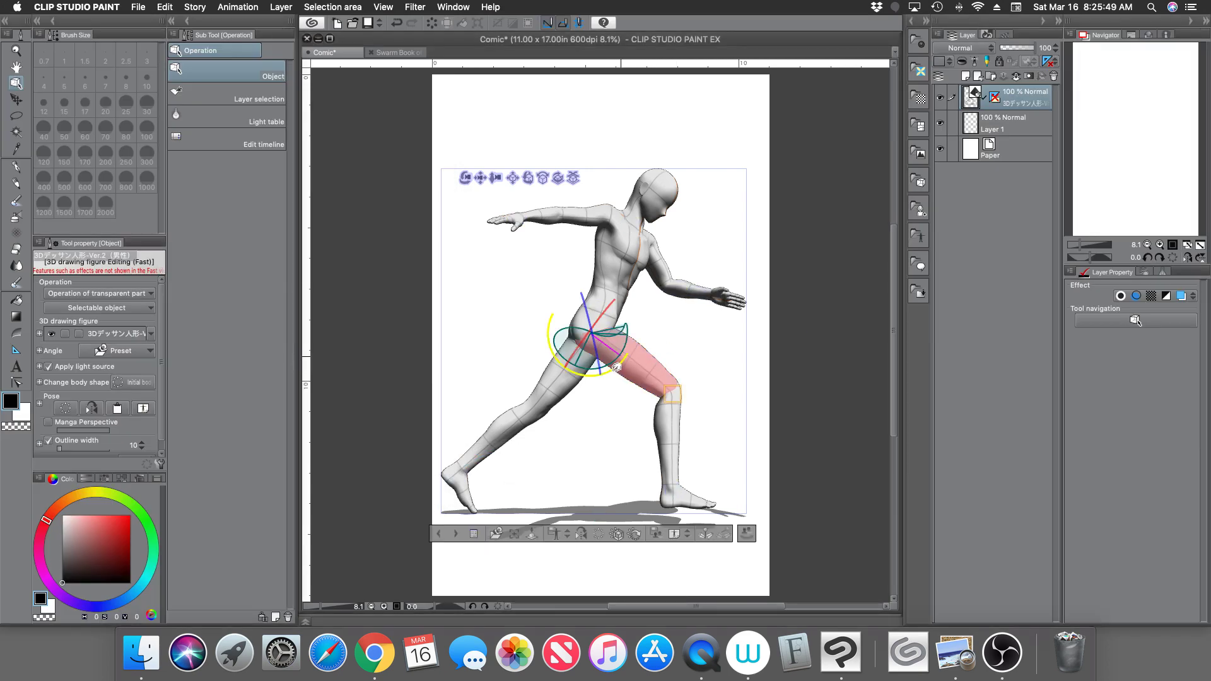
left_click_drag(617, 367, 649, 341)
left_click(699, 350)
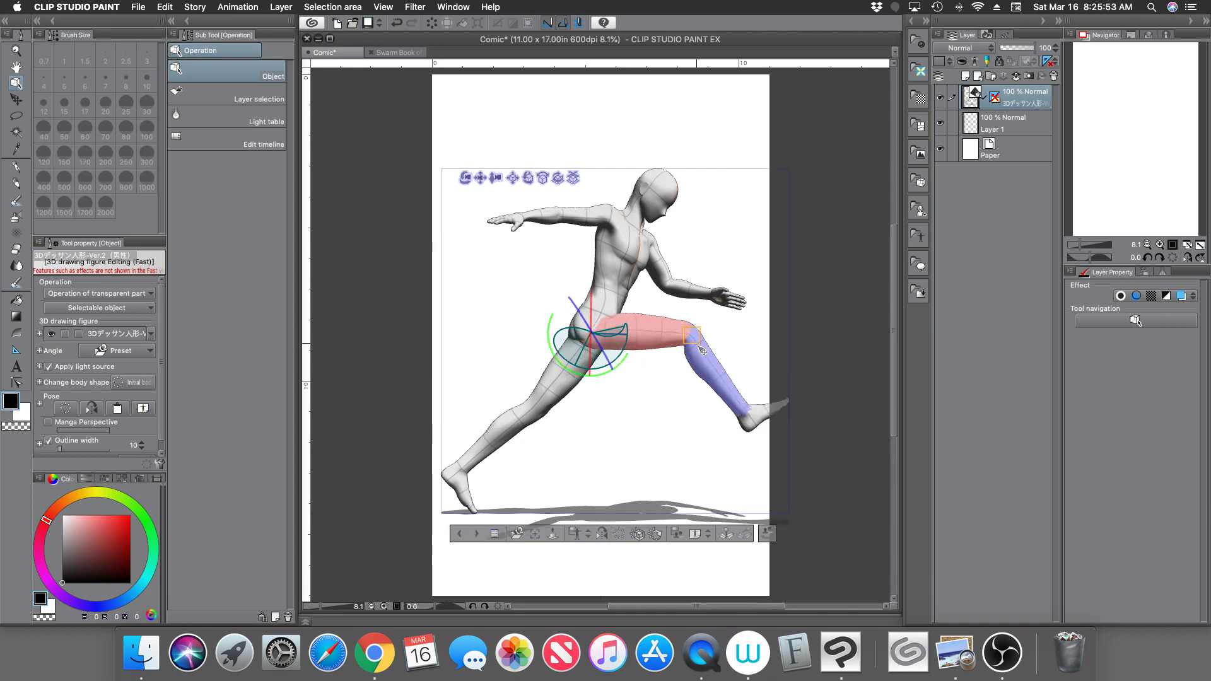
left_click(702, 350)
left_click_drag(725, 366, 713, 372)
- Bend the near forearm across the chest, turn the head, and move Layer 1 above the 3D layer
left_click(694, 292)
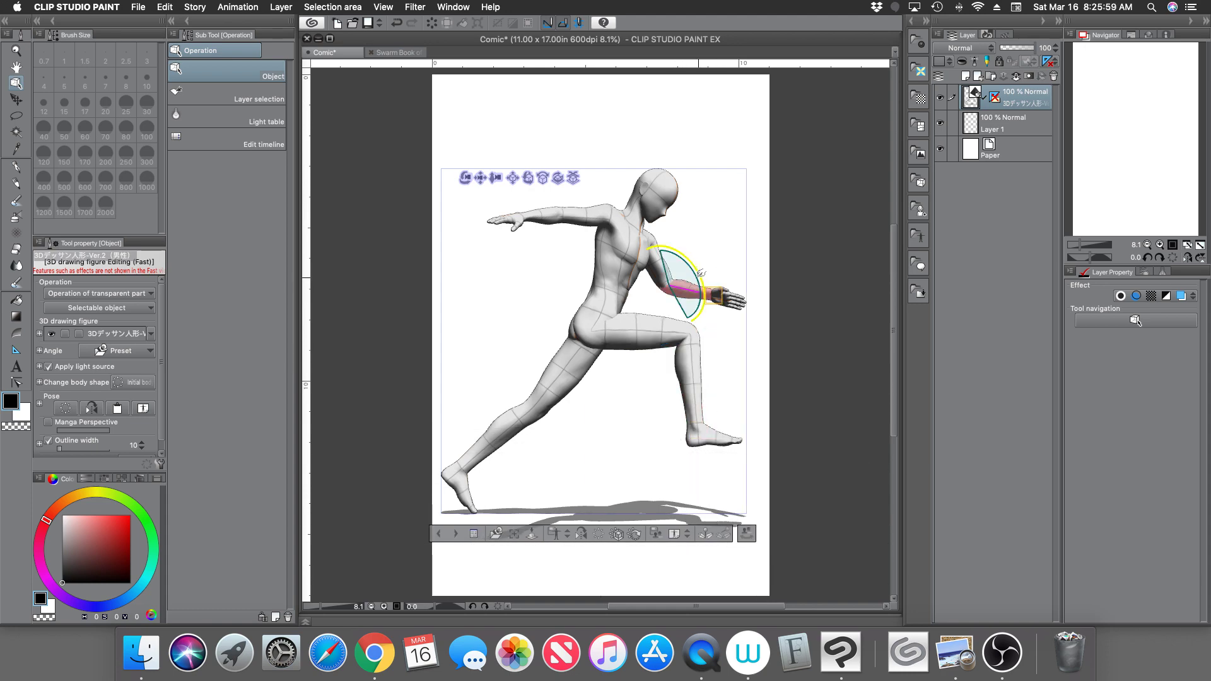
mouse_move(696, 269)
left_mouse_down()
mouse_move(684, 251)
mouse_move(718, 275)
left_mouse_up()
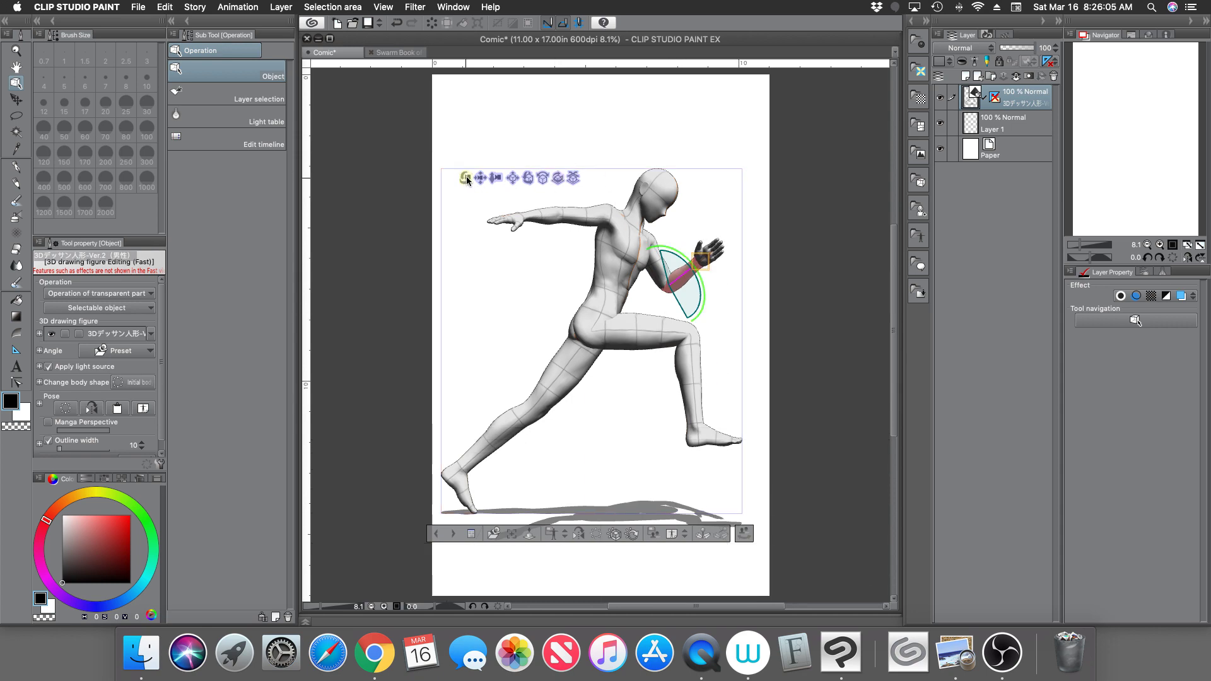
left_click_drag(464, 178, 388, 158)
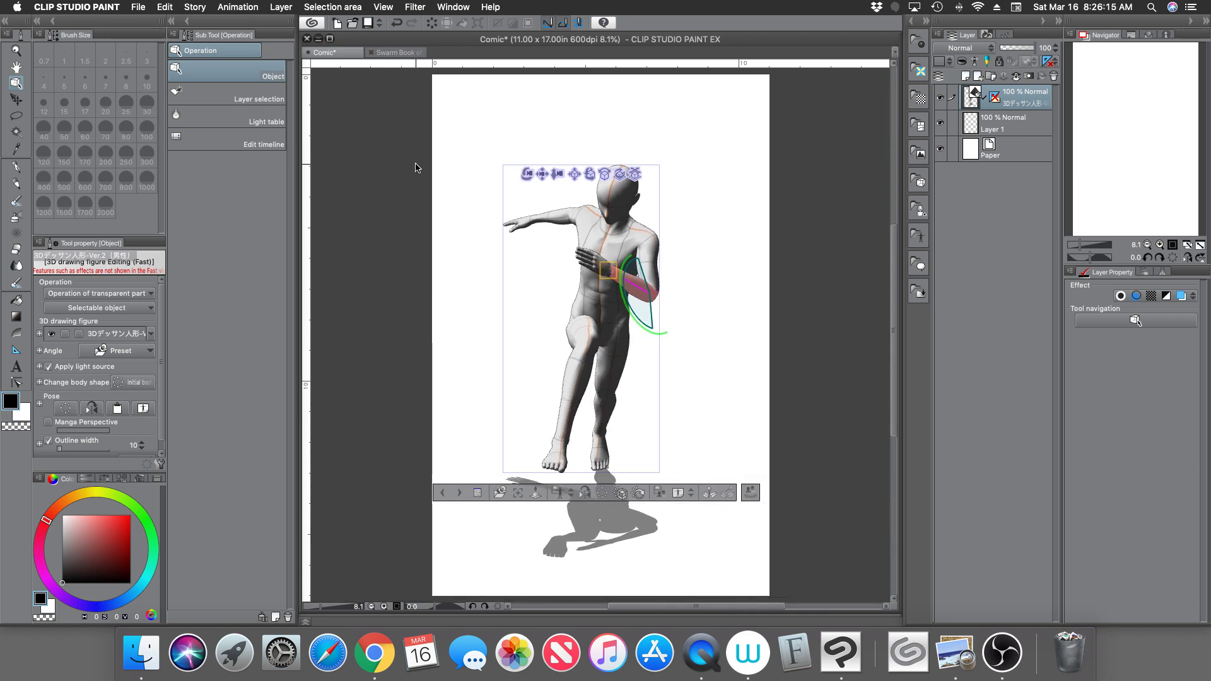
left_click(618, 215)
left_click_drag(604, 200, 641, 217)
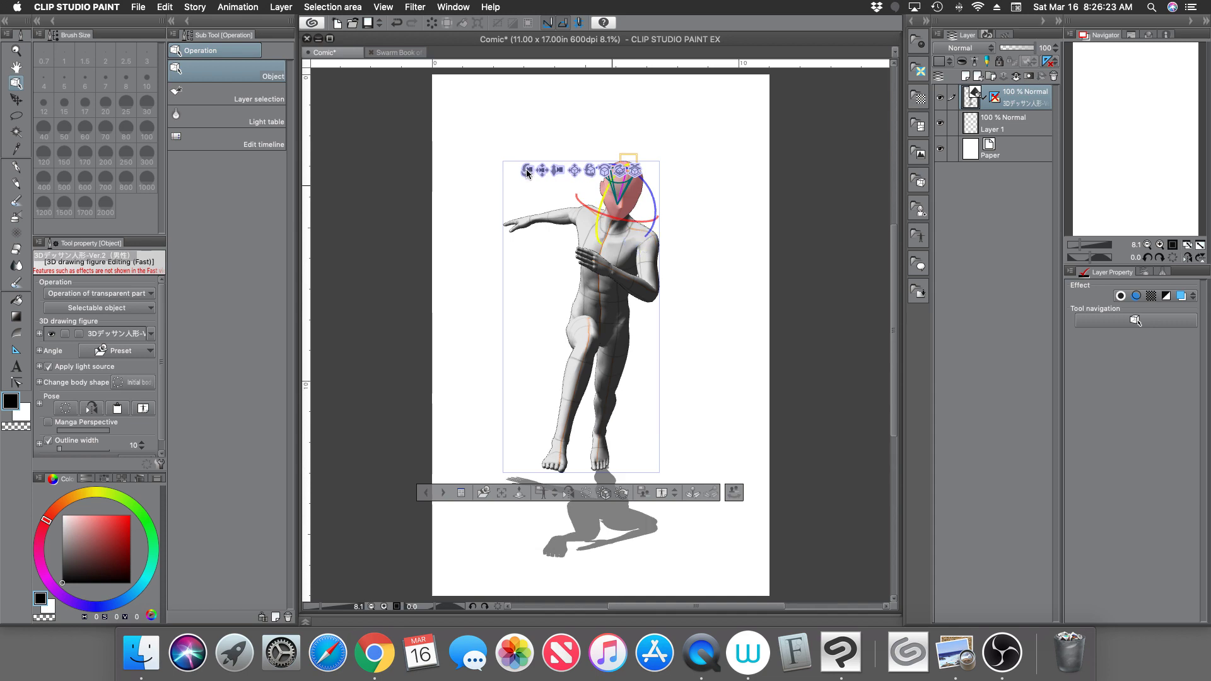
left_click_drag(516, 164, 498, 160)
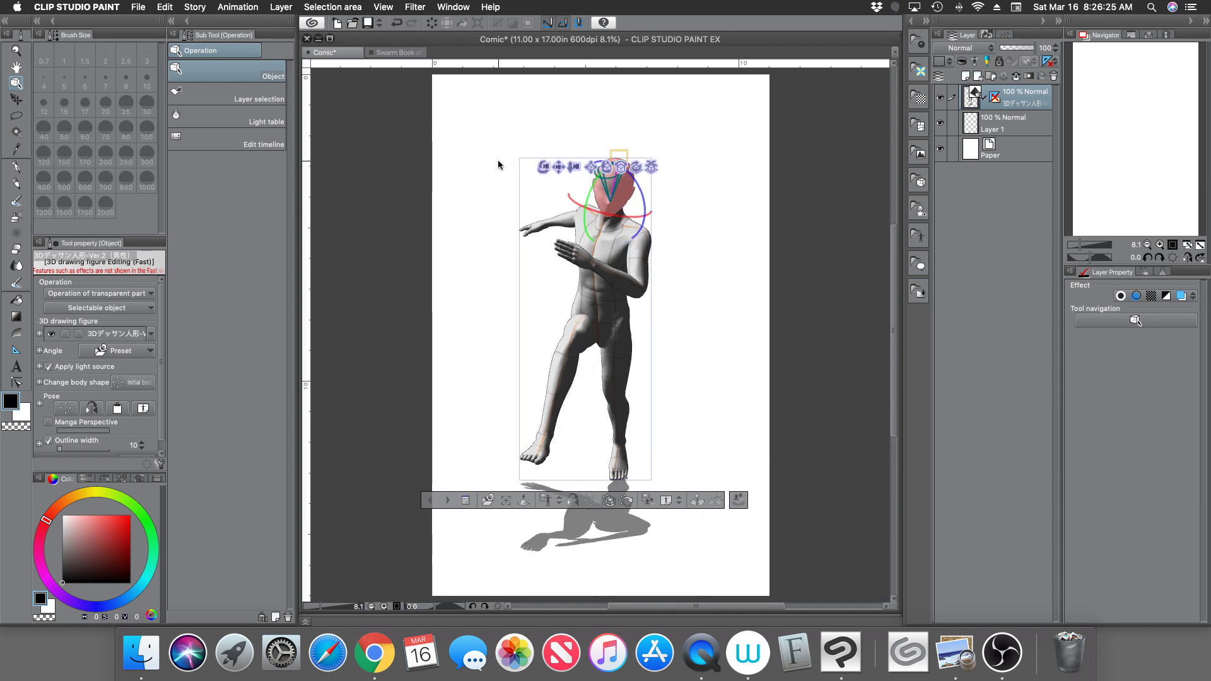
left_click_drag(1012, 125, 1024, 95)
- Fade the 3D figure layer to 48%, reselect Layer 1, and create the 11×17 in 600 dpi Comic2 canvas
left_click(1022, 126)
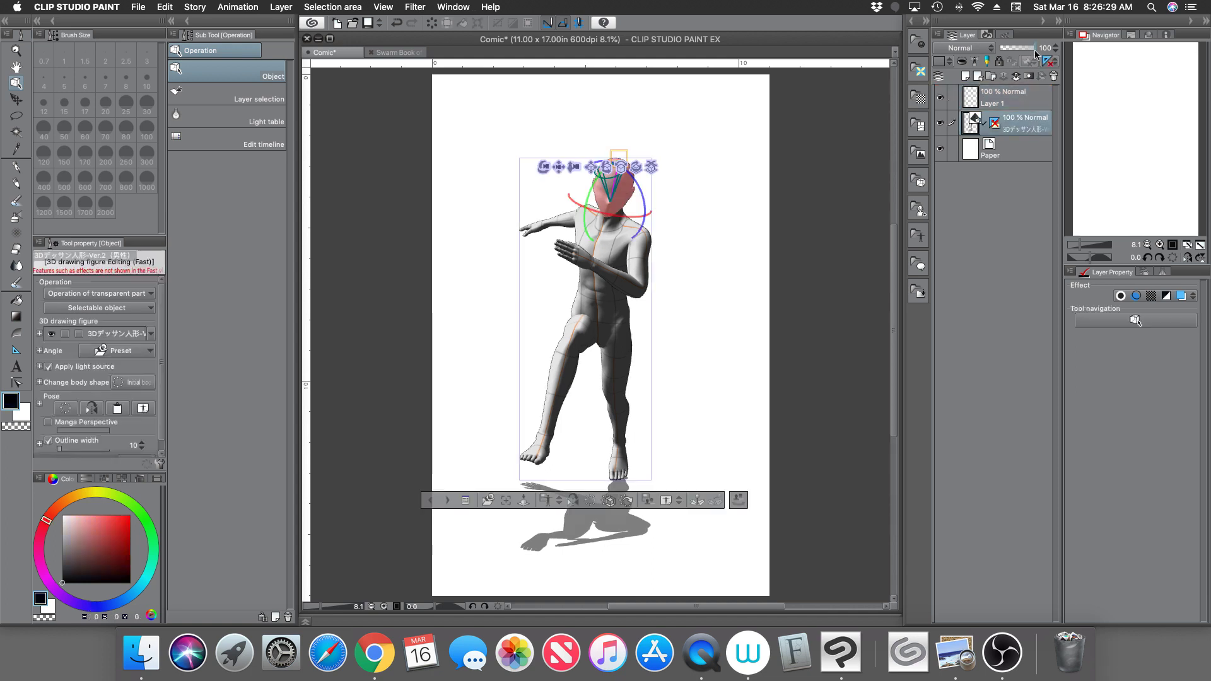
left_click(1017, 48)
left_click(1017, 101)
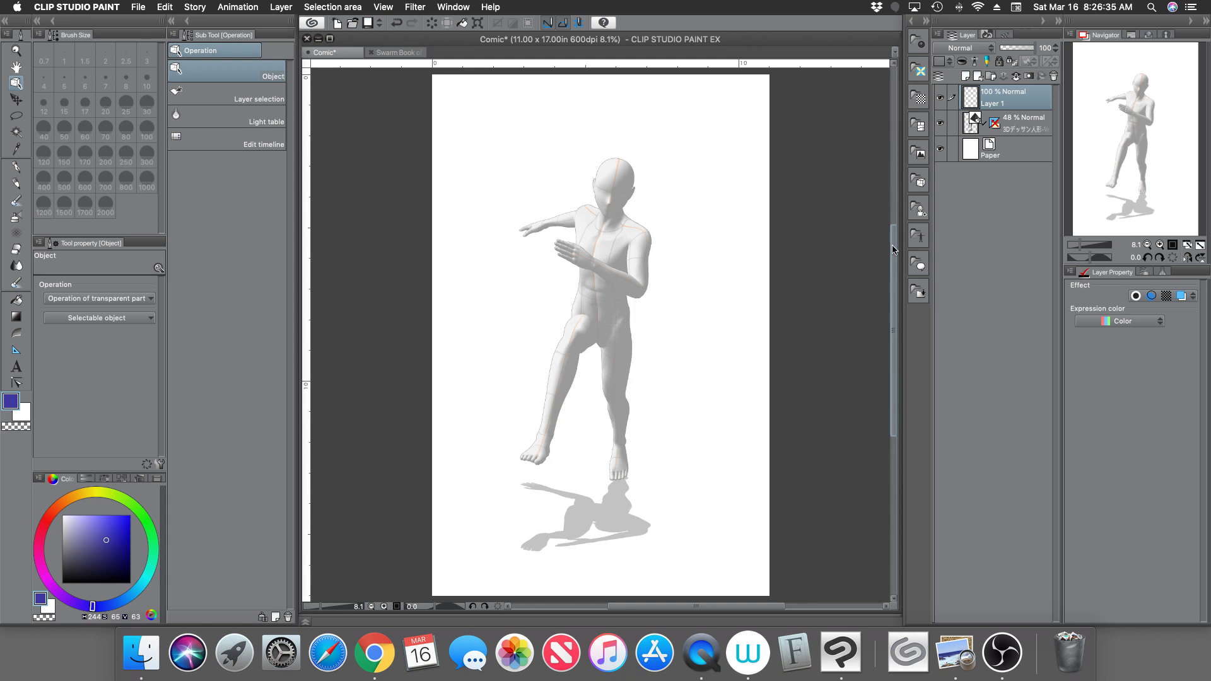
left_click(337, 23)
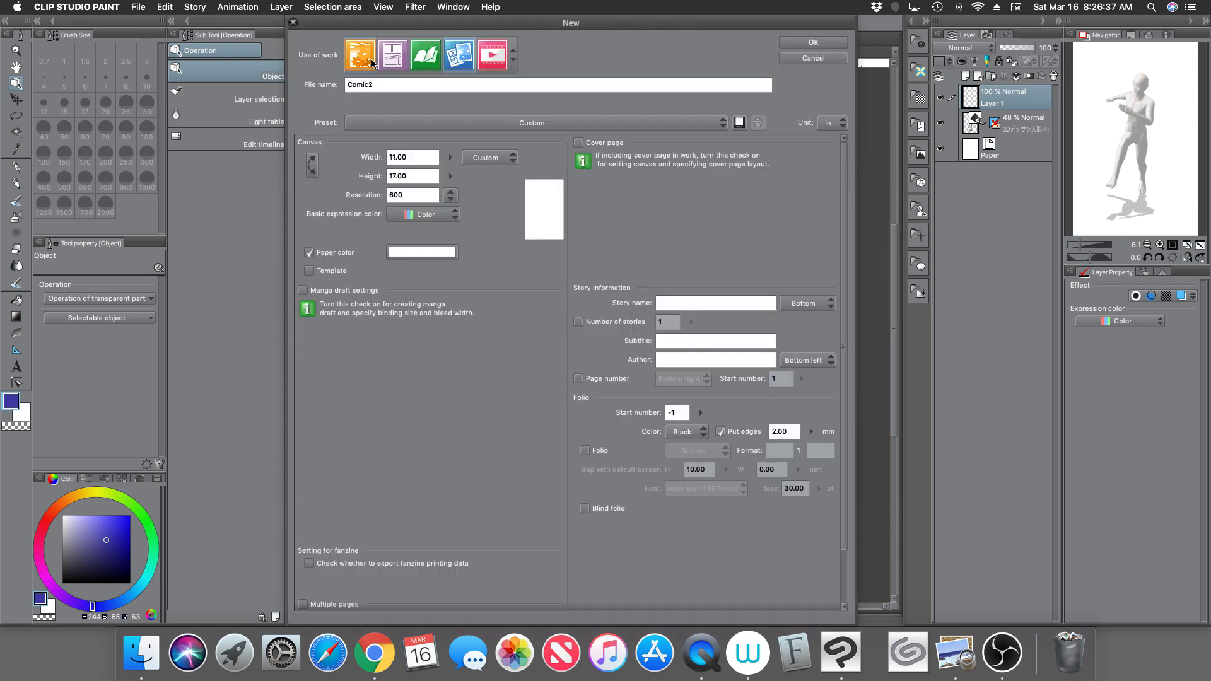
left_click(809, 43)
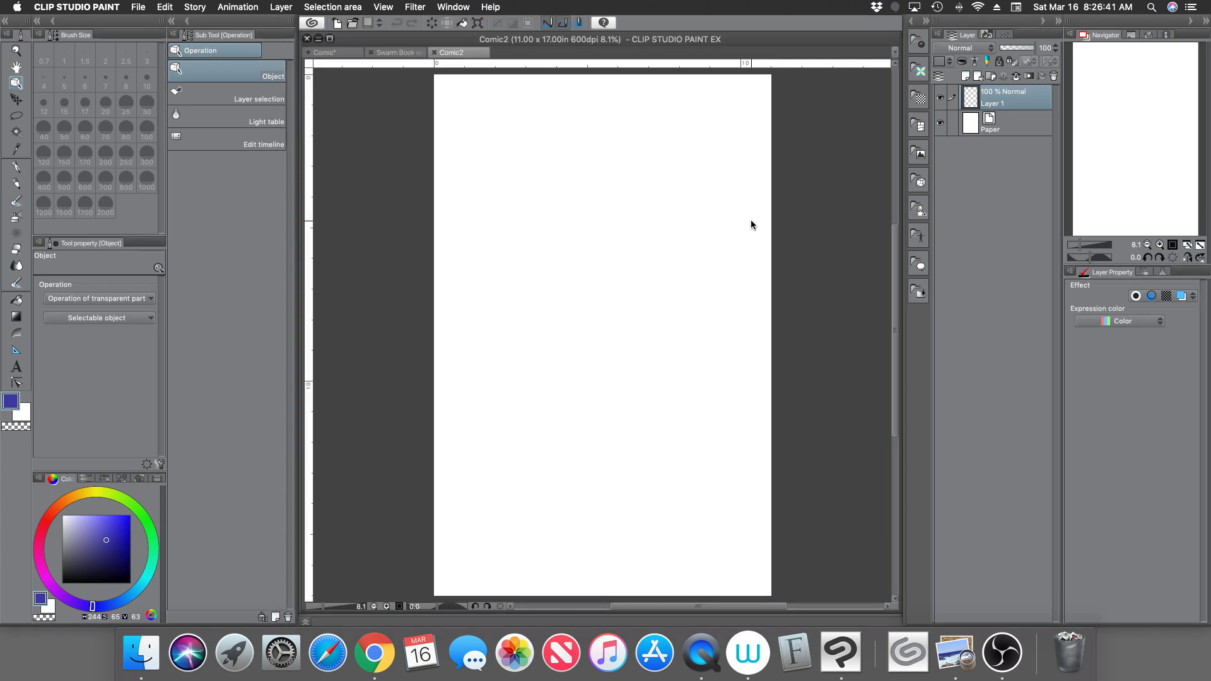
- Drag 3D drawing doll (Male) from Material > 3D > Body type onto Comic2 and zoom out to fit it
left_click(920, 210)
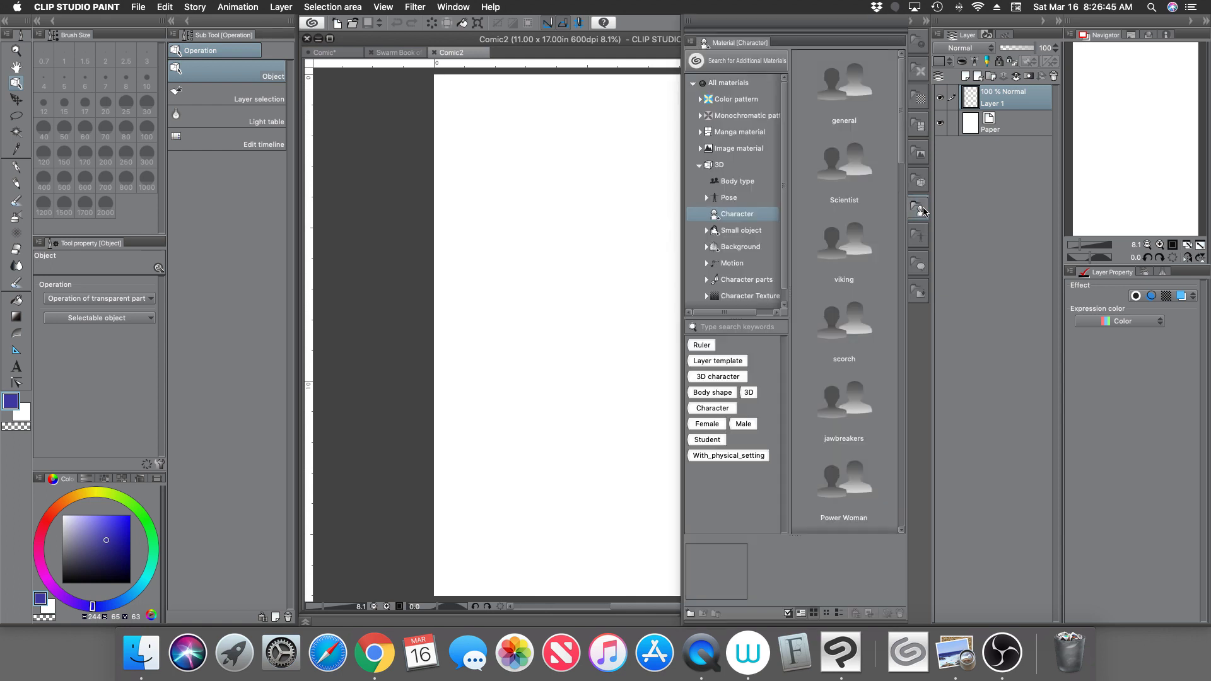
left_click(760, 183)
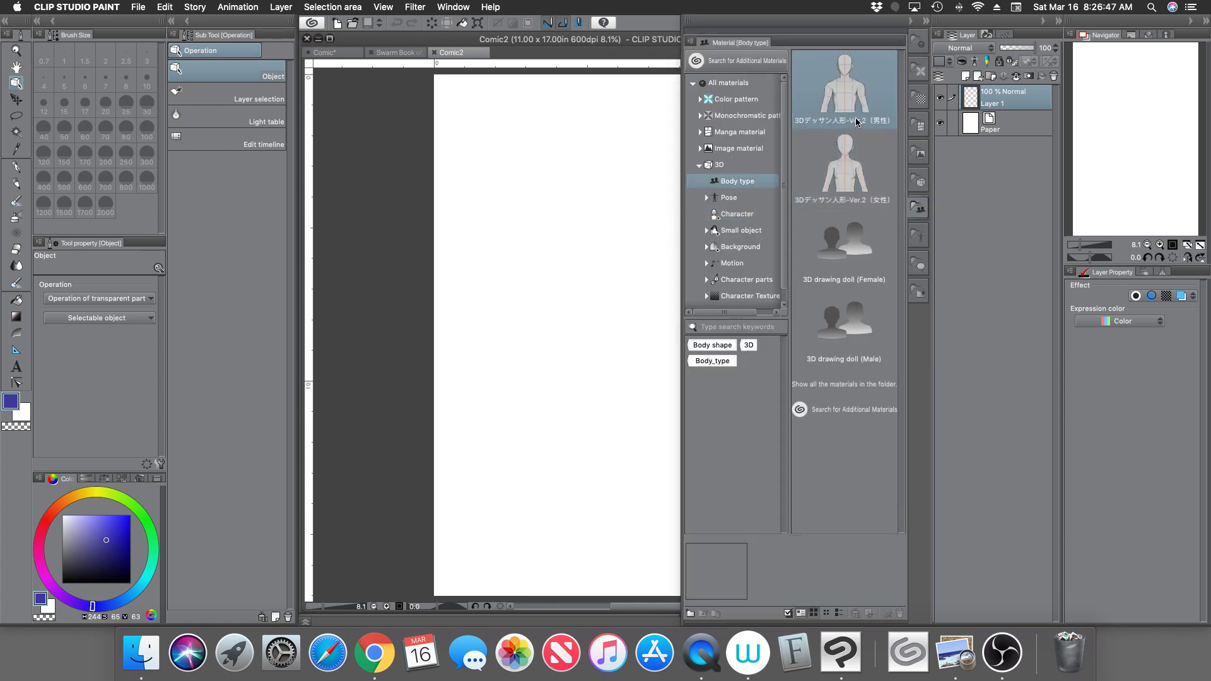
left_click(860, 324)
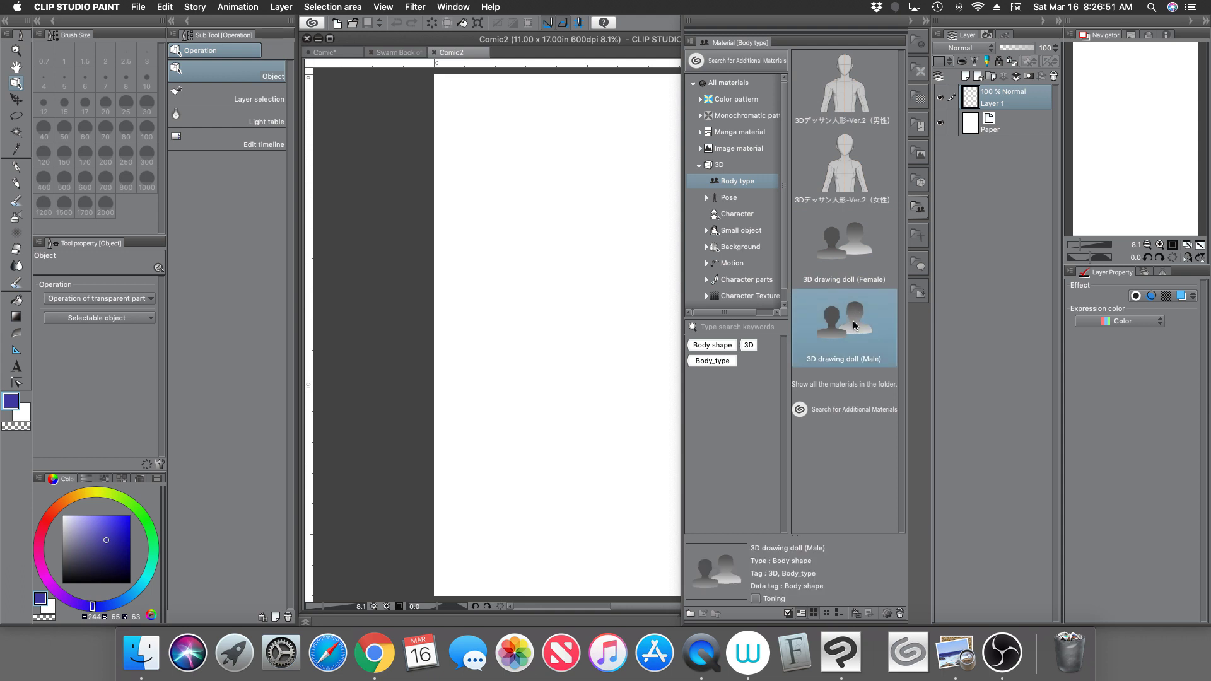
left_click_drag(852, 323, 606, 292)
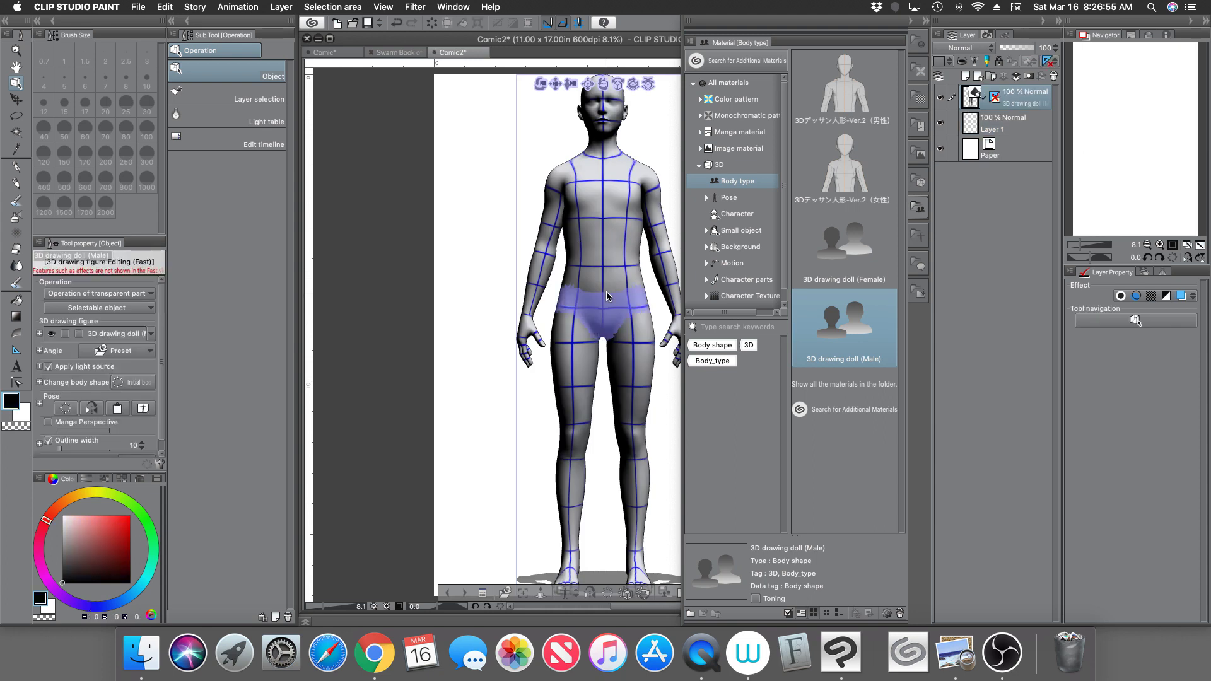
left_click(920, 208)
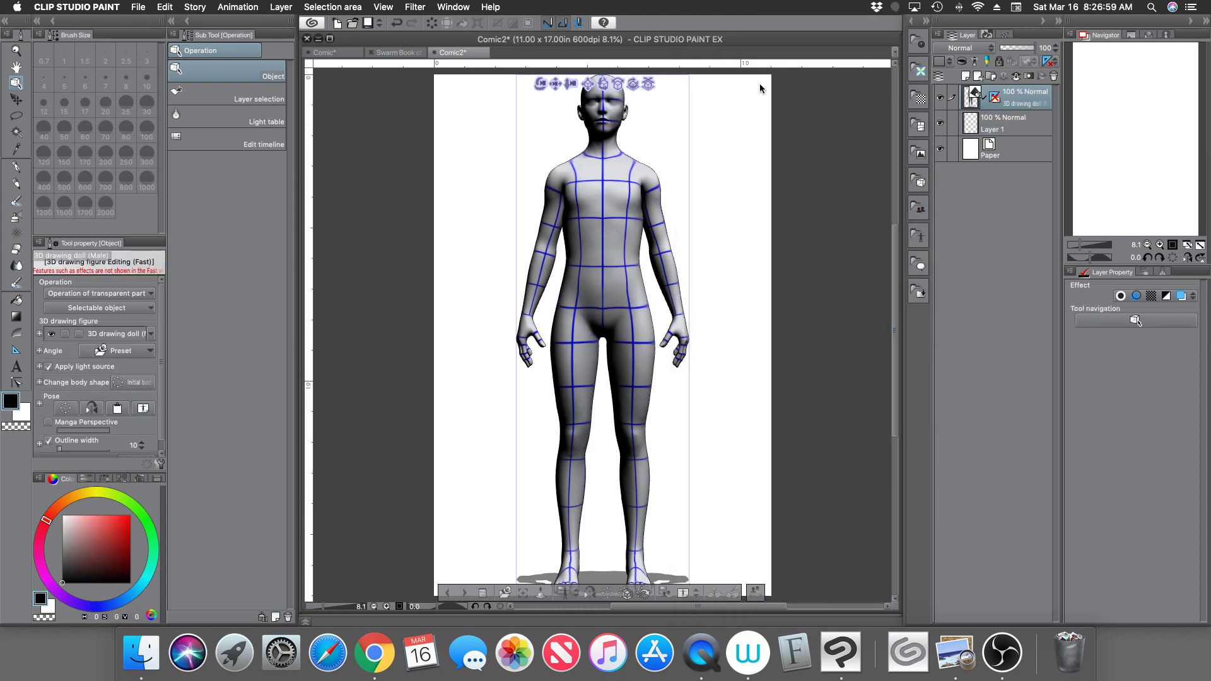
left_click_drag(571, 84, 509, 181)
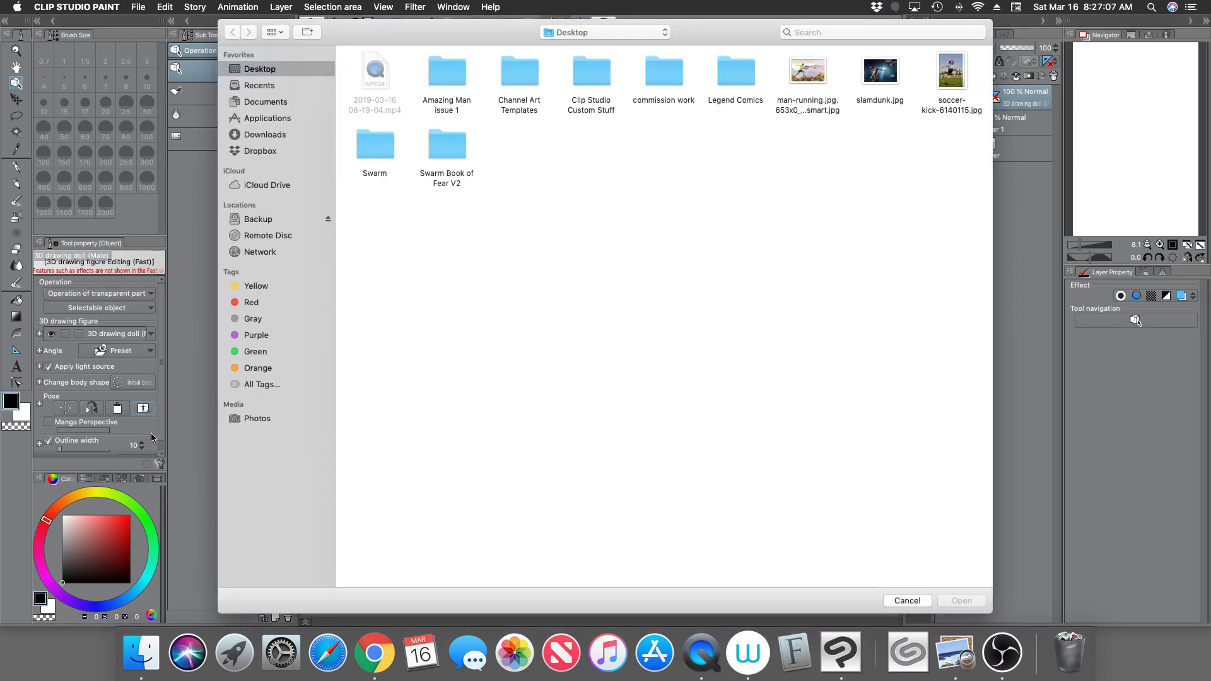
- Pick soccer-kick-6140115.jpg and open it so the male doll is posed from the photo
left_click(957, 72)
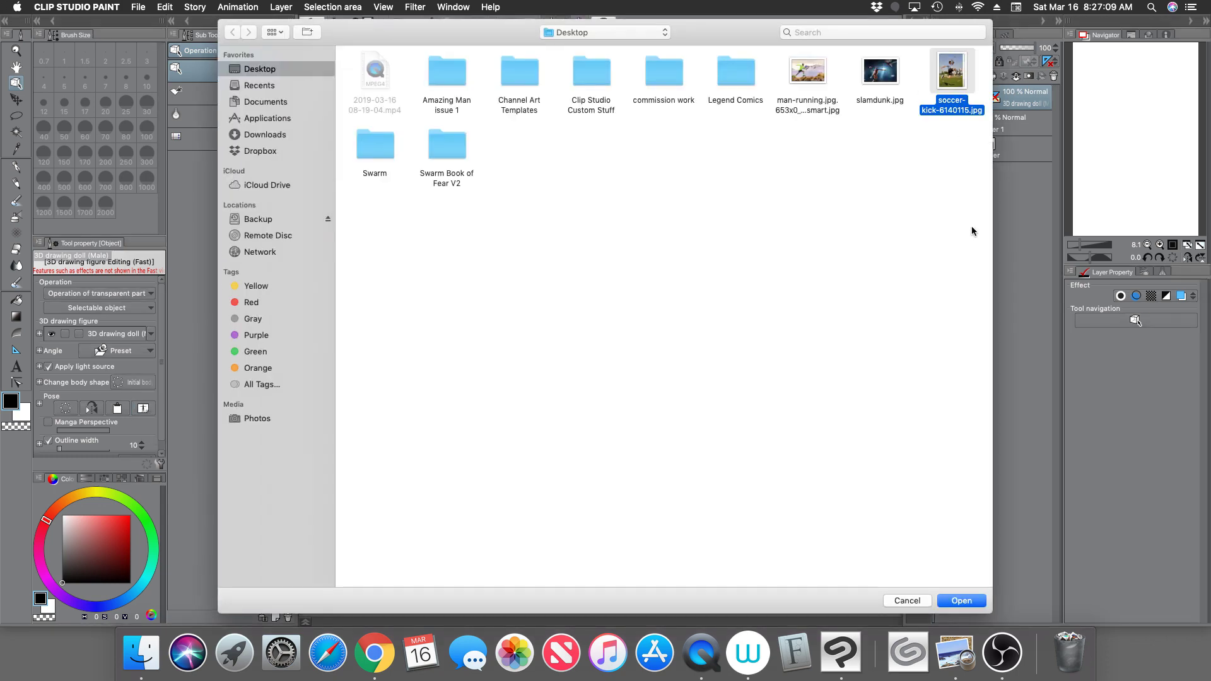
left_click(957, 601)
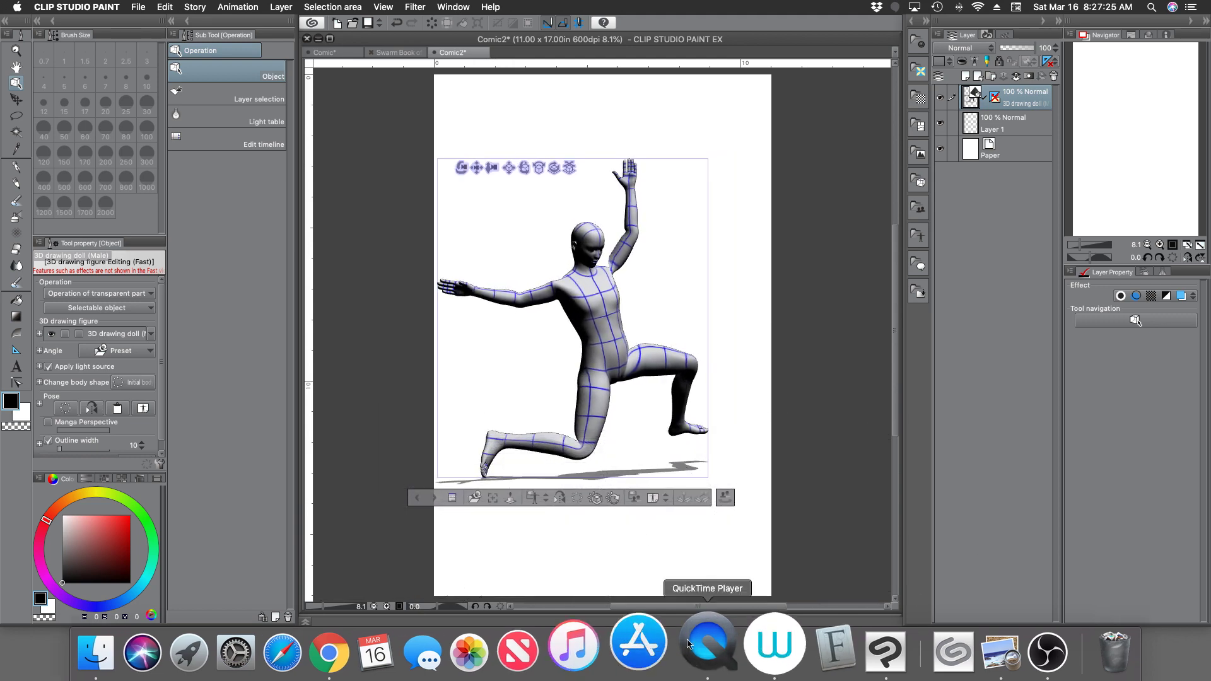
- View soccer-kick-6140115.jpg from the desktop in Preview, then switch back to the posed doll
left_click(319, 39)
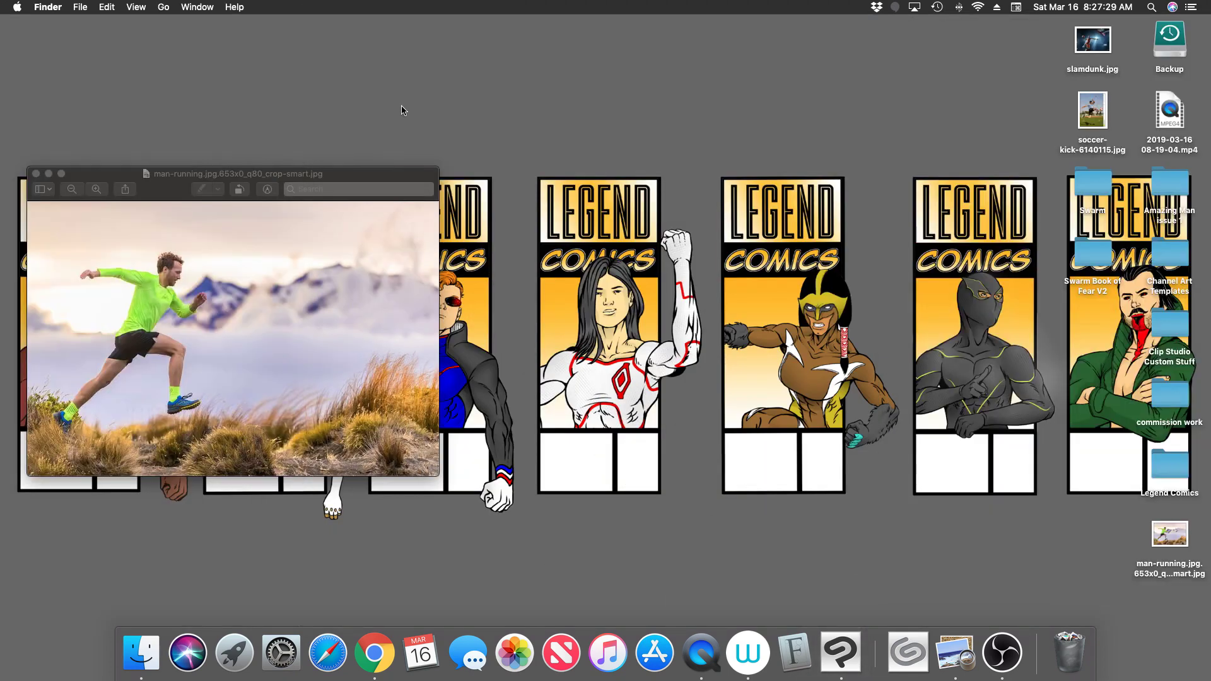
double_click(1093, 107)
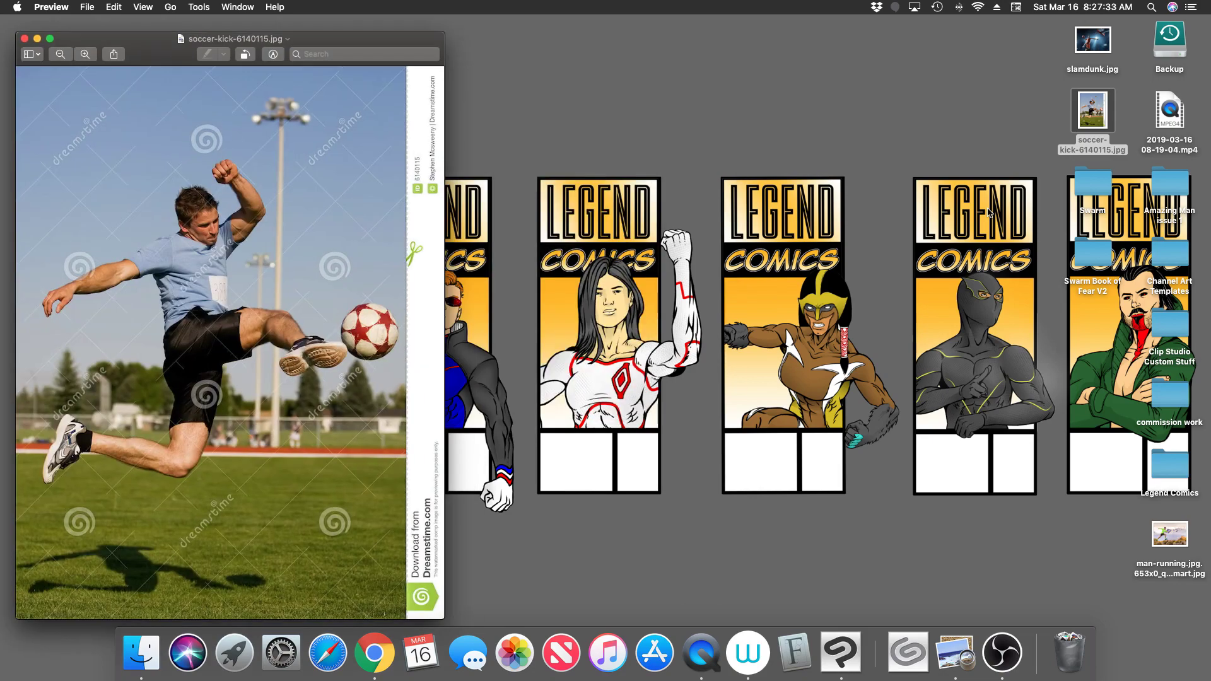
left_click(841, 653)
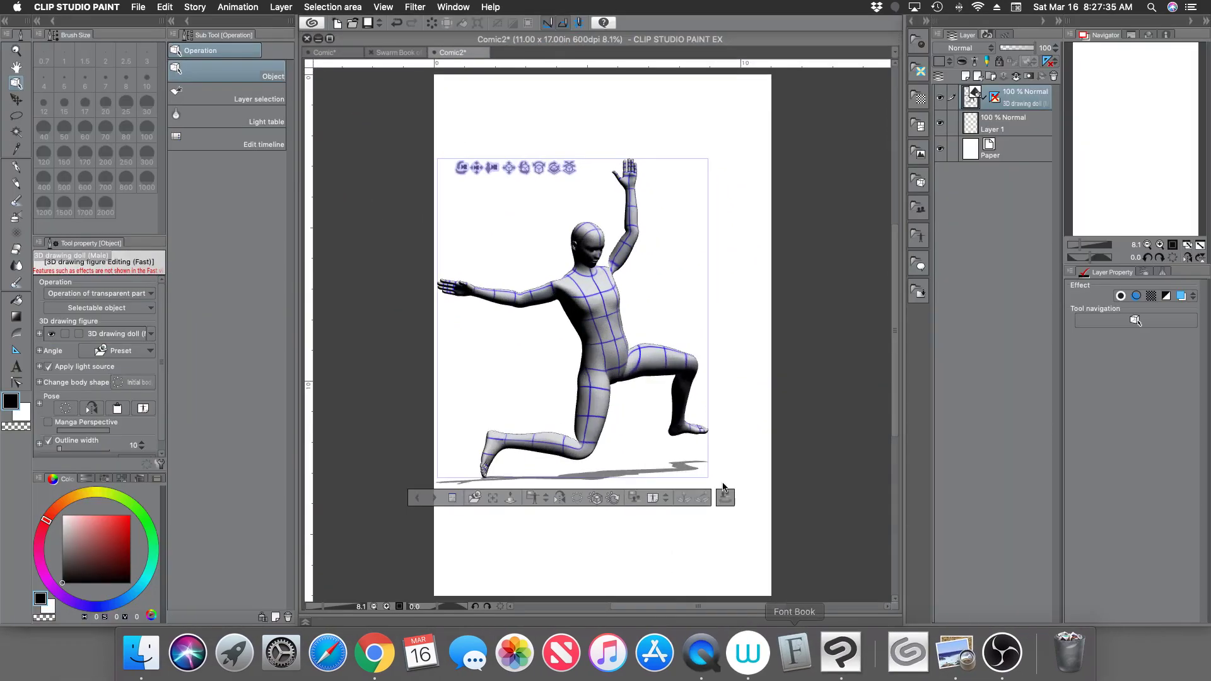
left_click(955, 653)
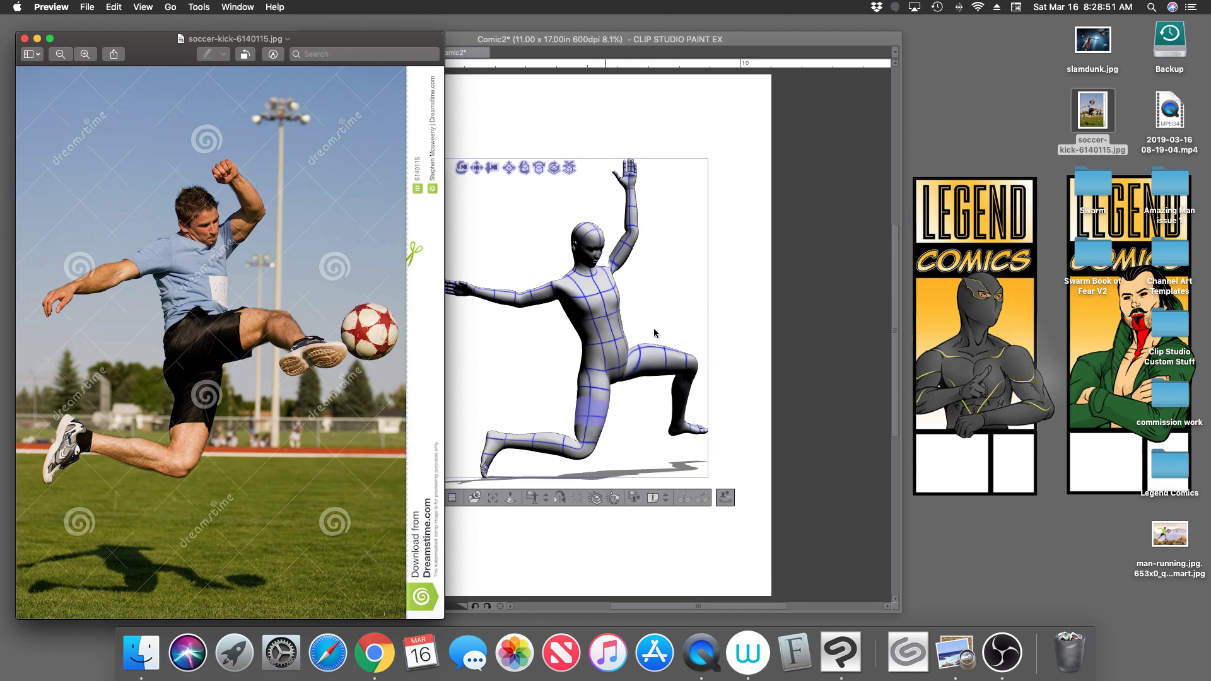
- Mirror the doll's pose left to right and orbit the camera so it faces sideways
left_click(636, 413)
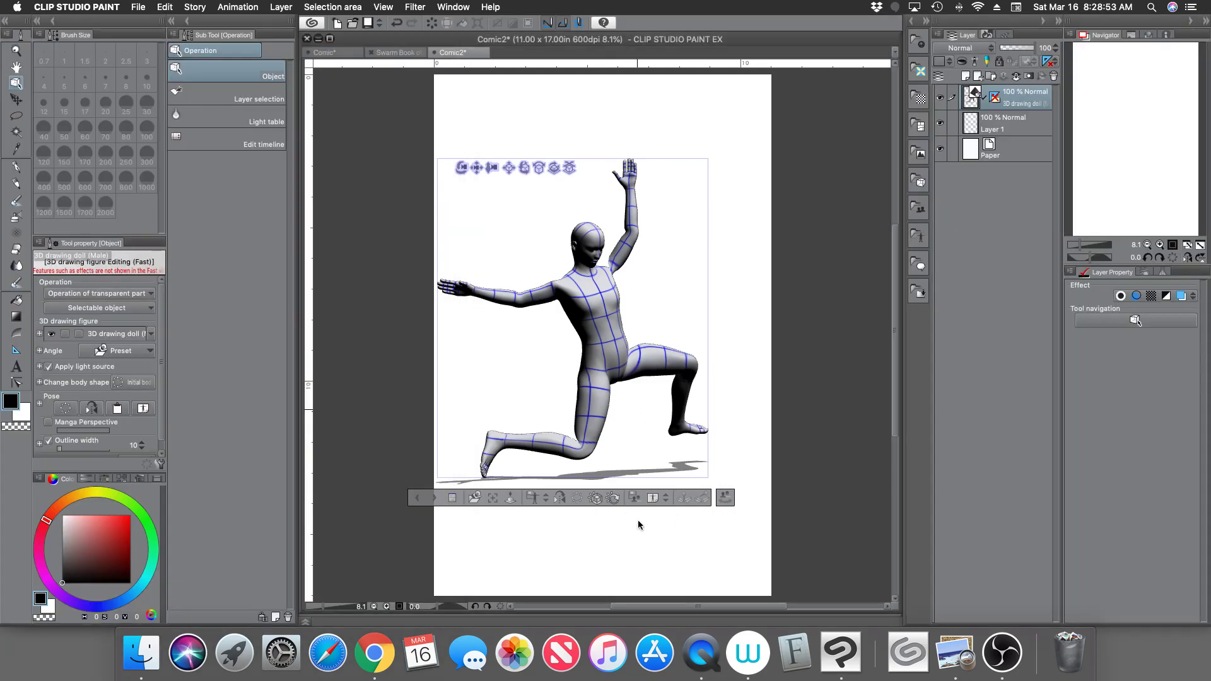
left_click(560, 499)
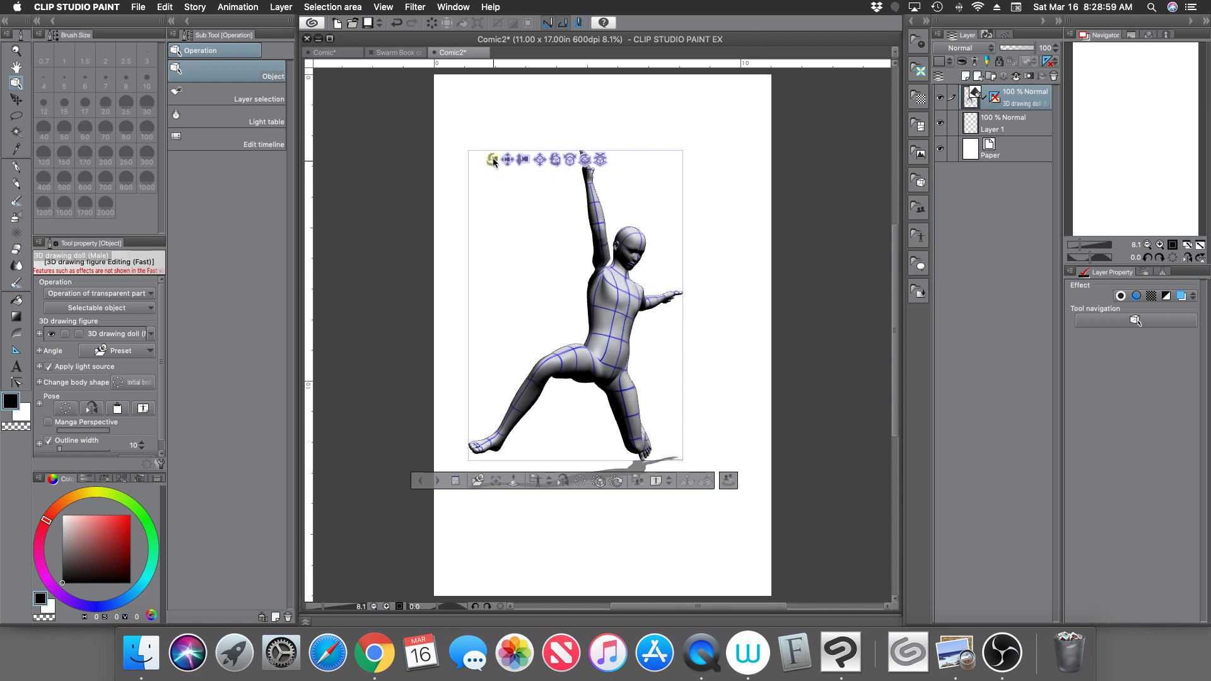
left_click_drag(587, 179, 714, 228)
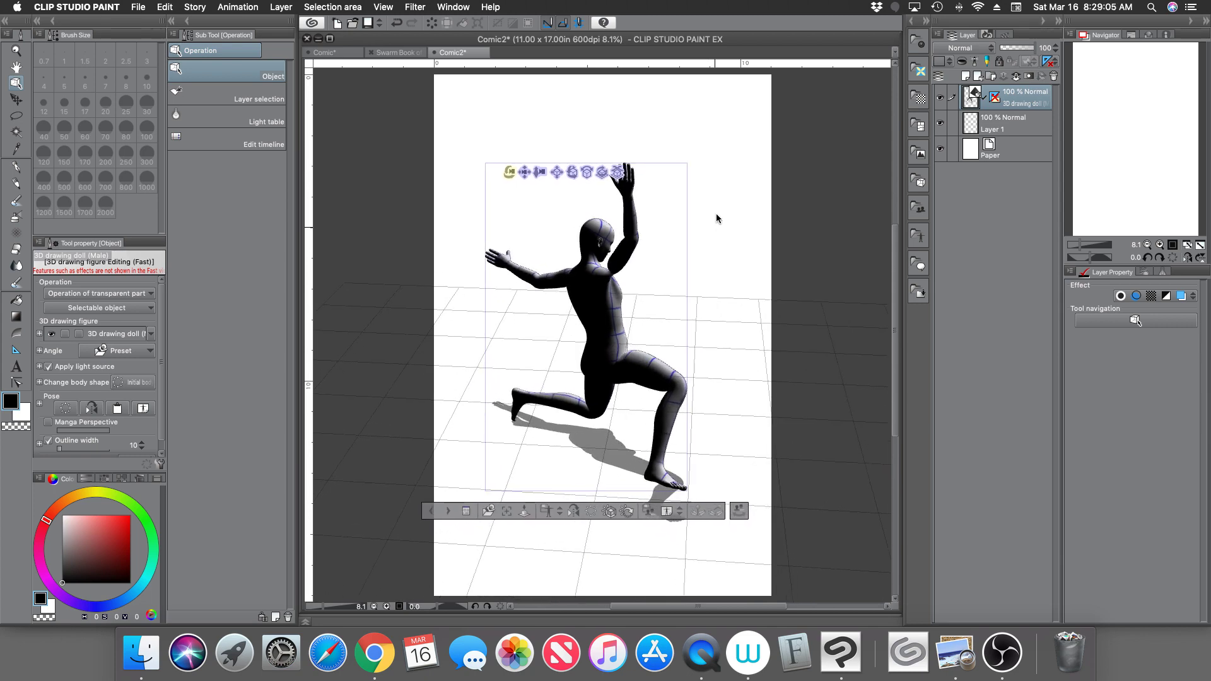
left_click(954, 652)
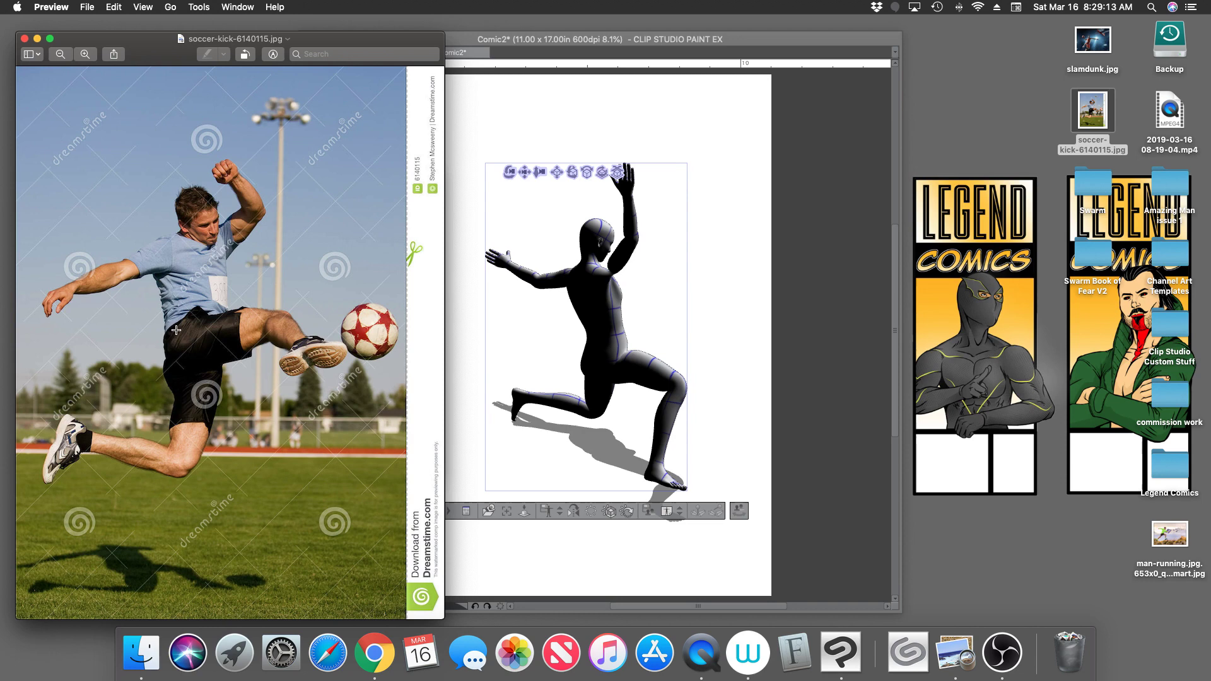
left_click_drag(295, 302, 273, 293)
left_click(249, 322)
- Twist the doll's hips to turn its upper body, then select the chest
left_click(728, 339)
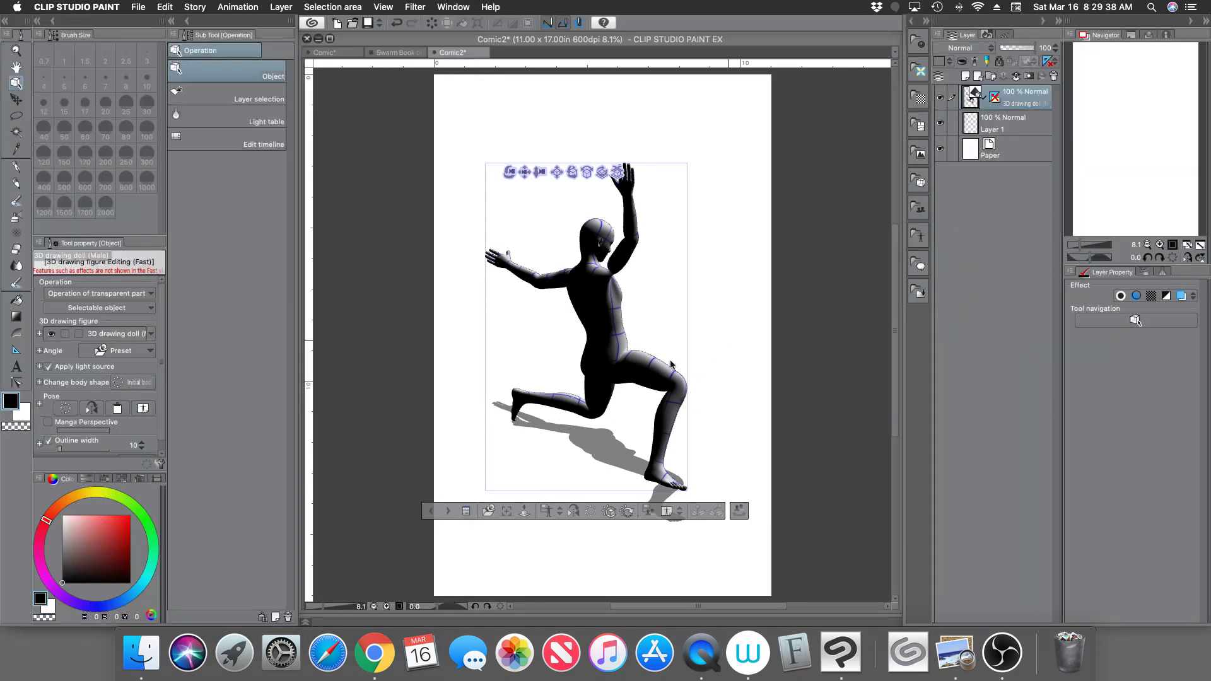
left_click(618, 343)
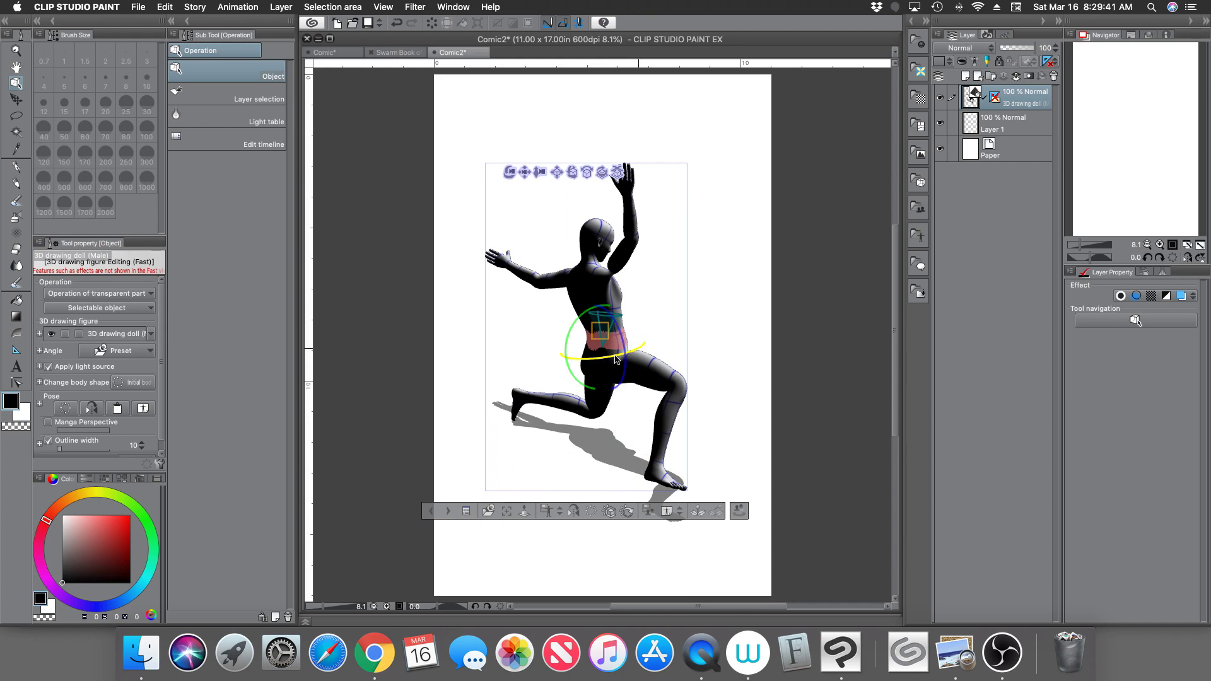
left_click_drag(618, 359, 604, 310)
left_click(593, 317)
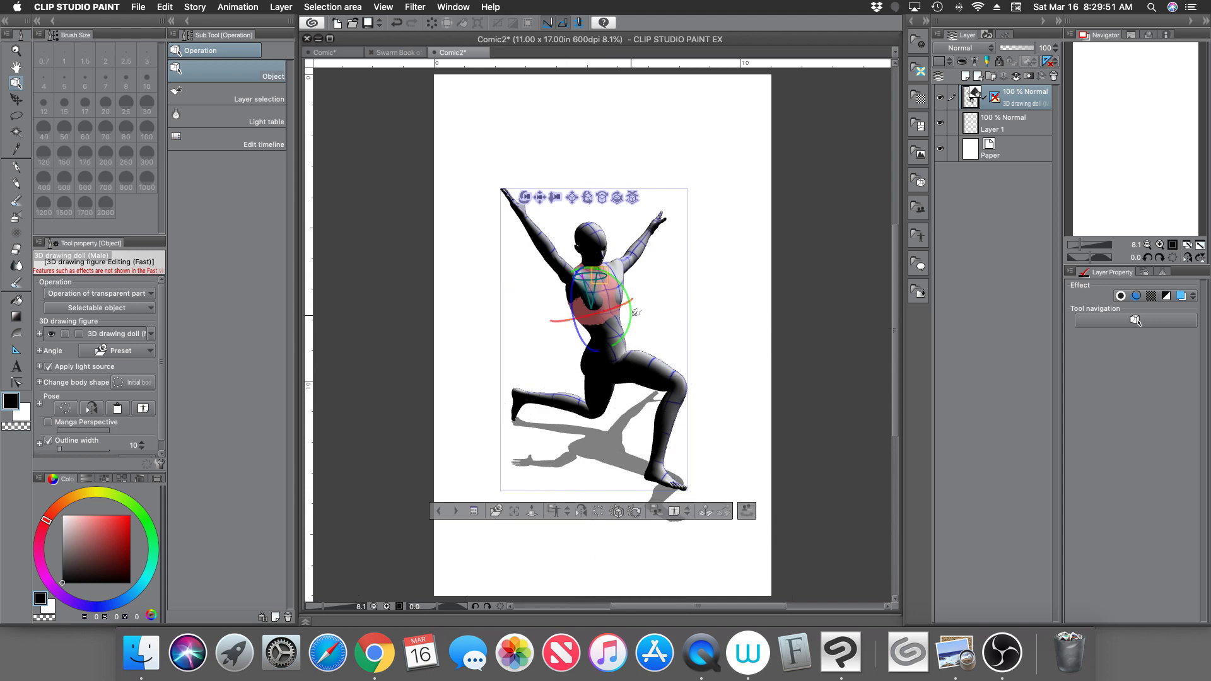
- Compare with the soccer-kick photo and rotate the chest to twist the torso at the waist
left_click(956, 644)
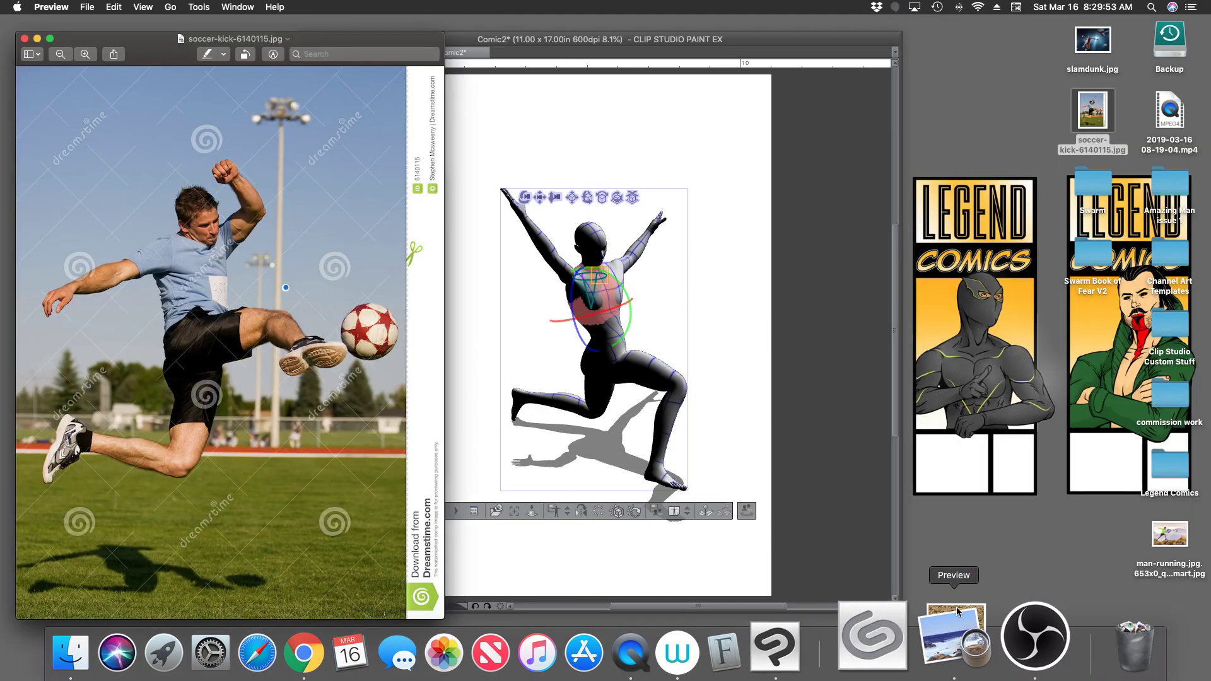
left_click(577, 332)
left_click_drag(579, 327, 619, 341)
left_click(596, 336)
left_click(621, 347)
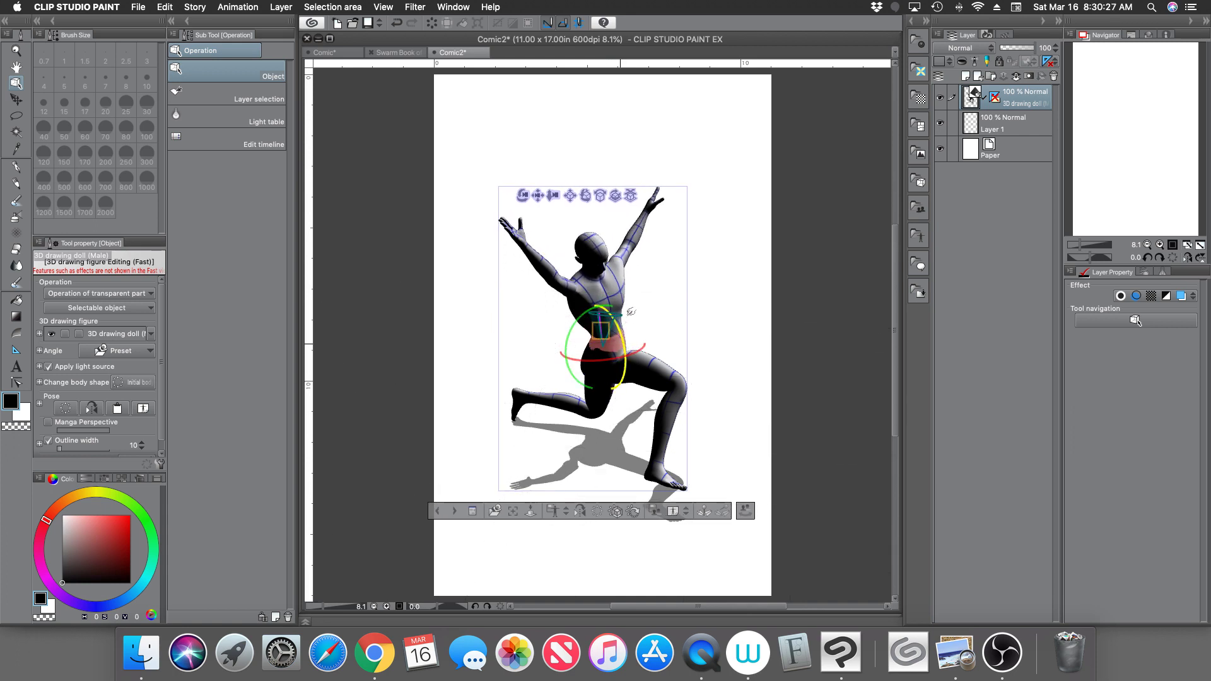
- Select the figure's head and give it a first rotation
left_click(607, 255)
left_click(605, 252)
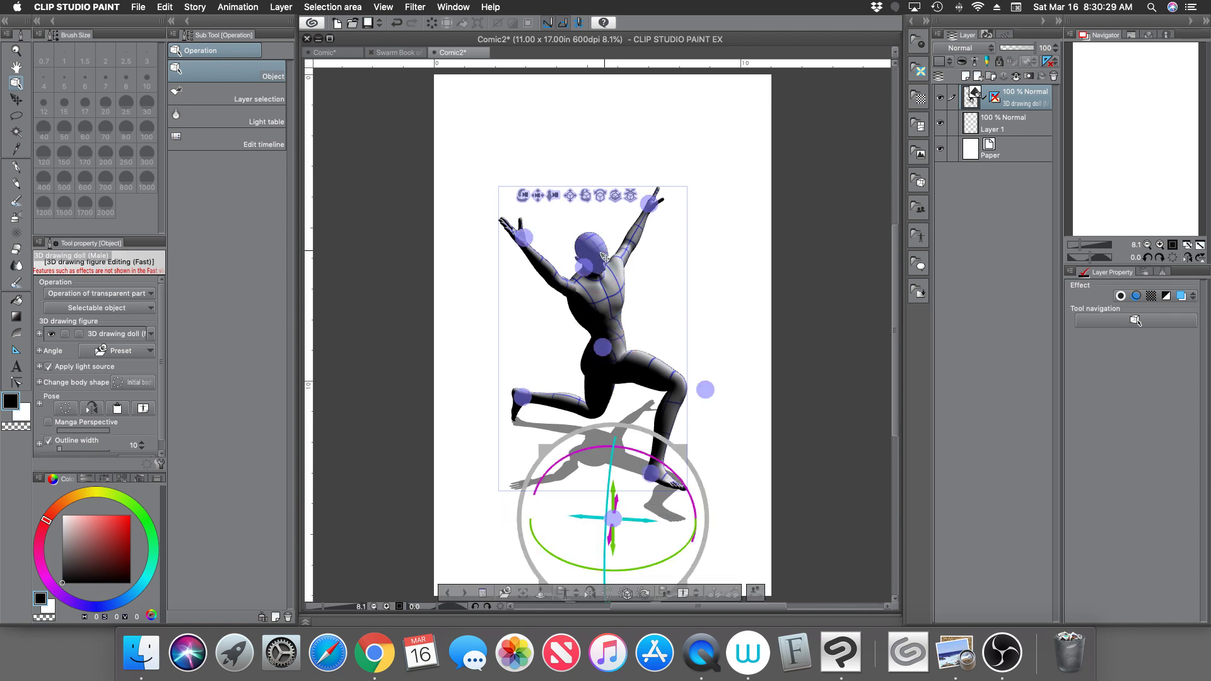
left_click(605, 253)
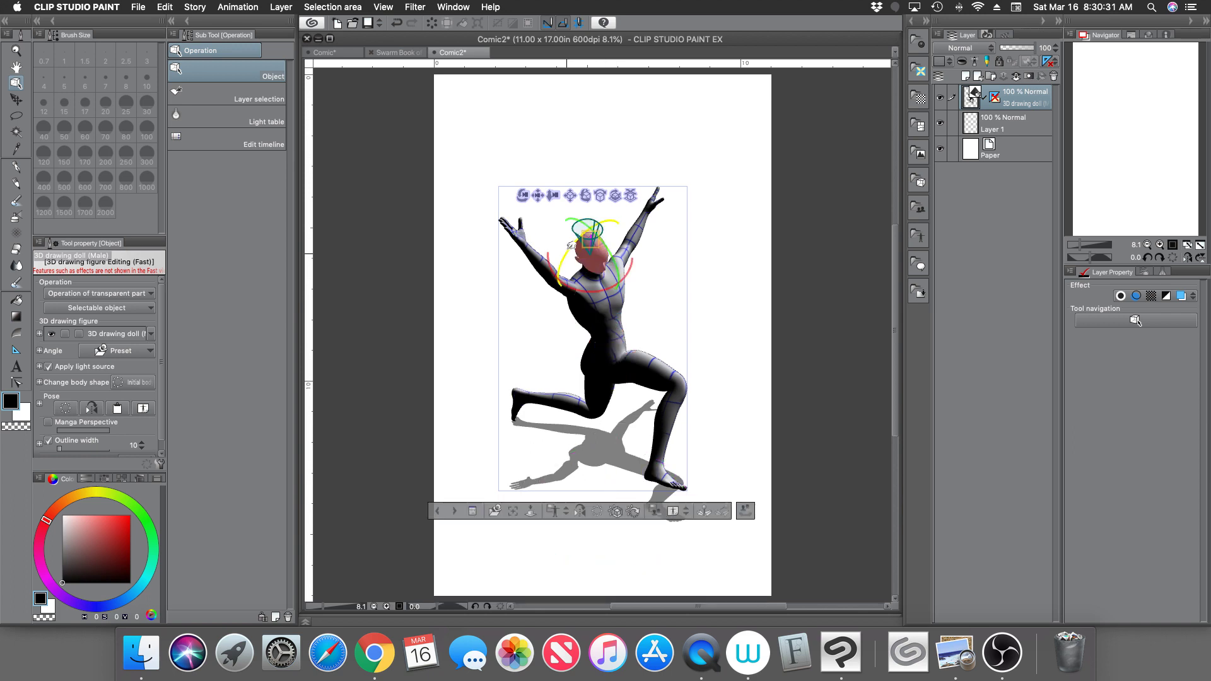
left_click_drag(575, 236, 593, 279)
left_click(593, 280)
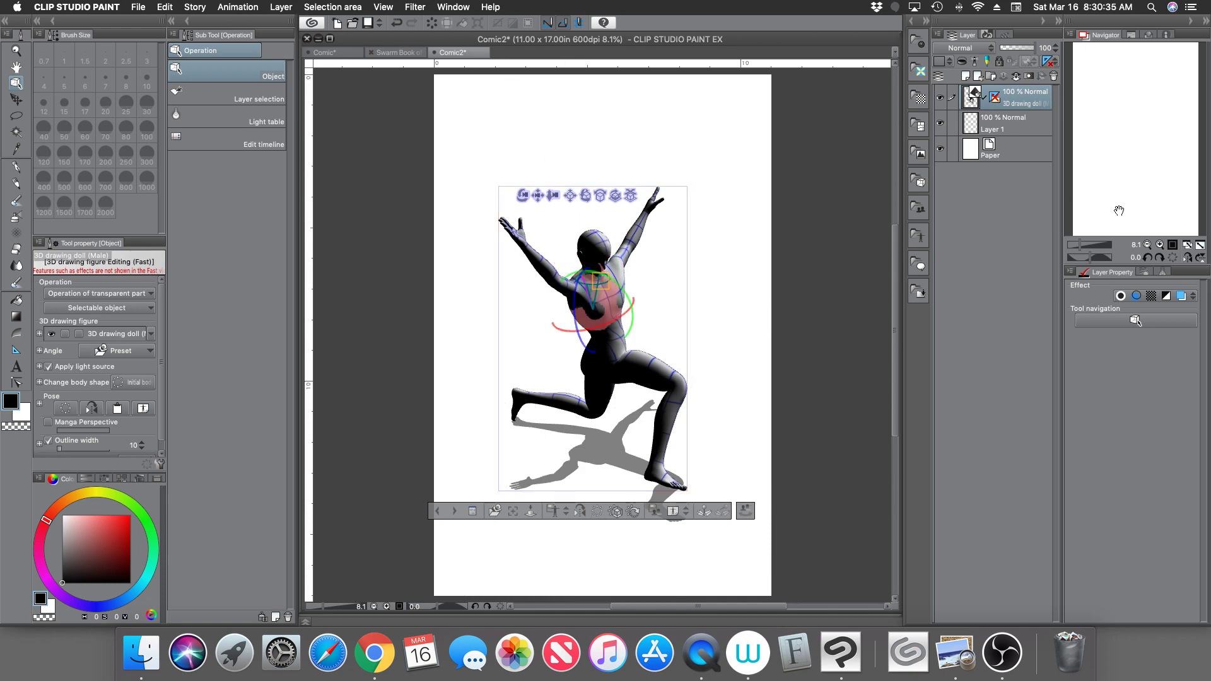
- Zoom in, tilt the neck up and right, and turn the face upright toward the viewer
left_click(1089, 247)
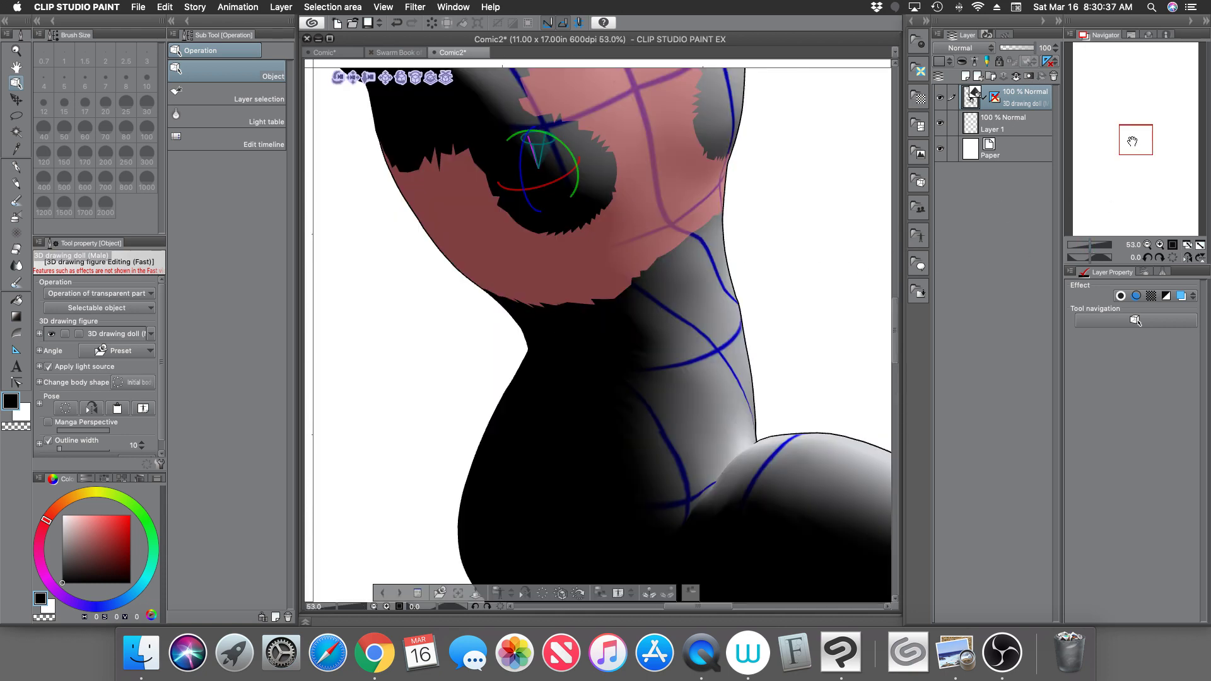
left_click_drag(1132, 142, 1131, 113)
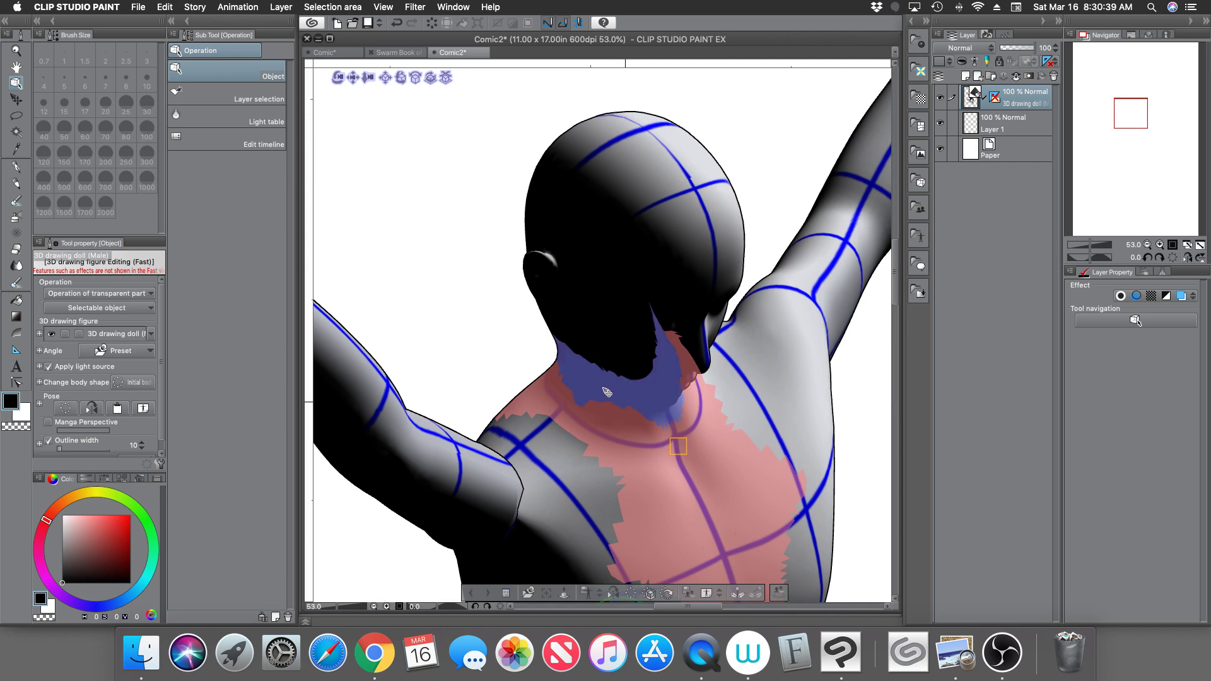
left_click_drag(674, 420, 675, 434)
key("ctrl+z")
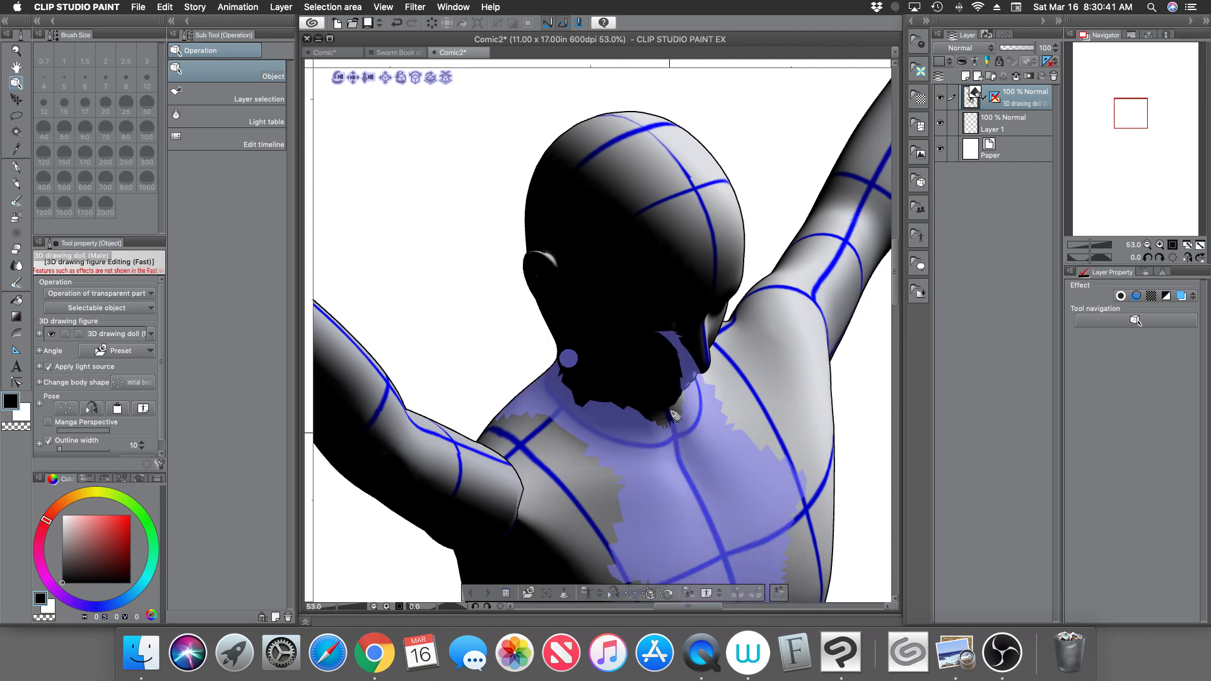
left_click(673, 415)
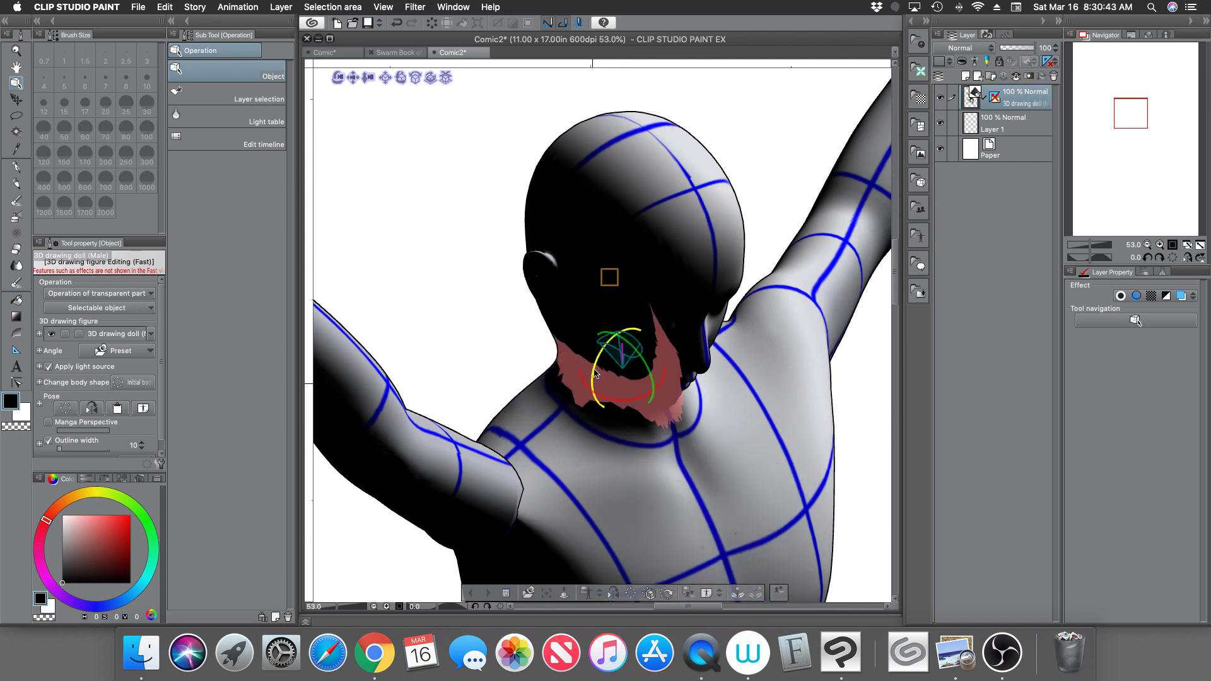
left_click_drag(595, 374, 601, 352)
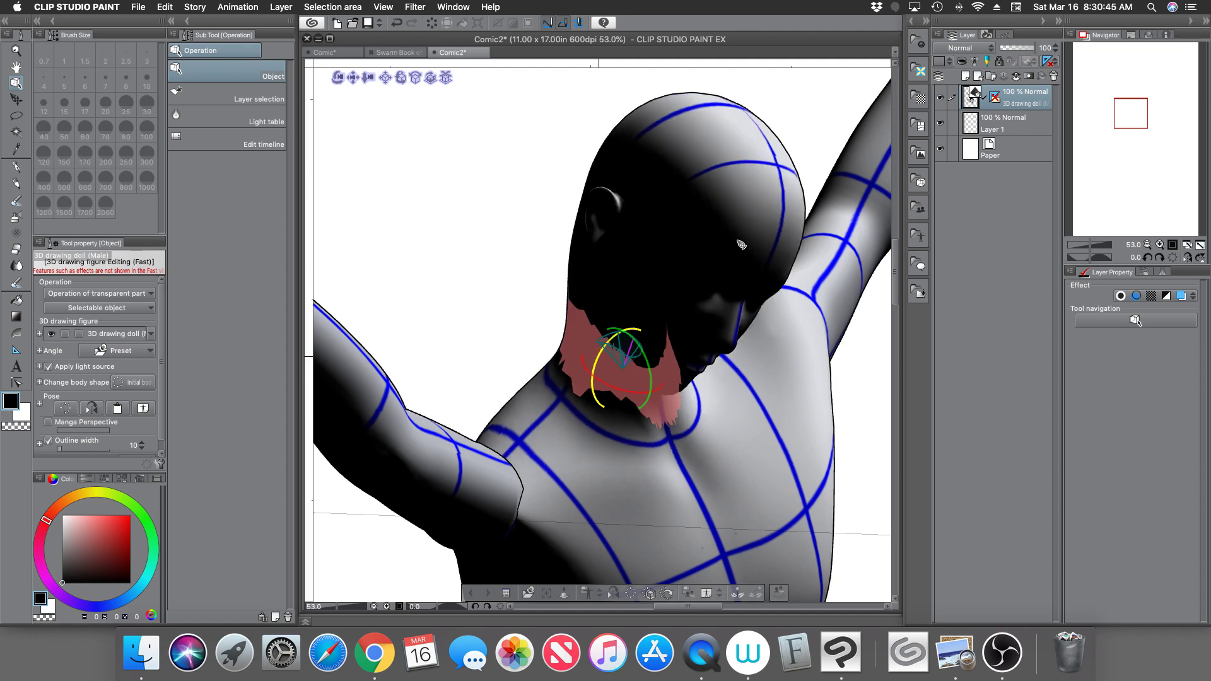
left_click(767, 238)
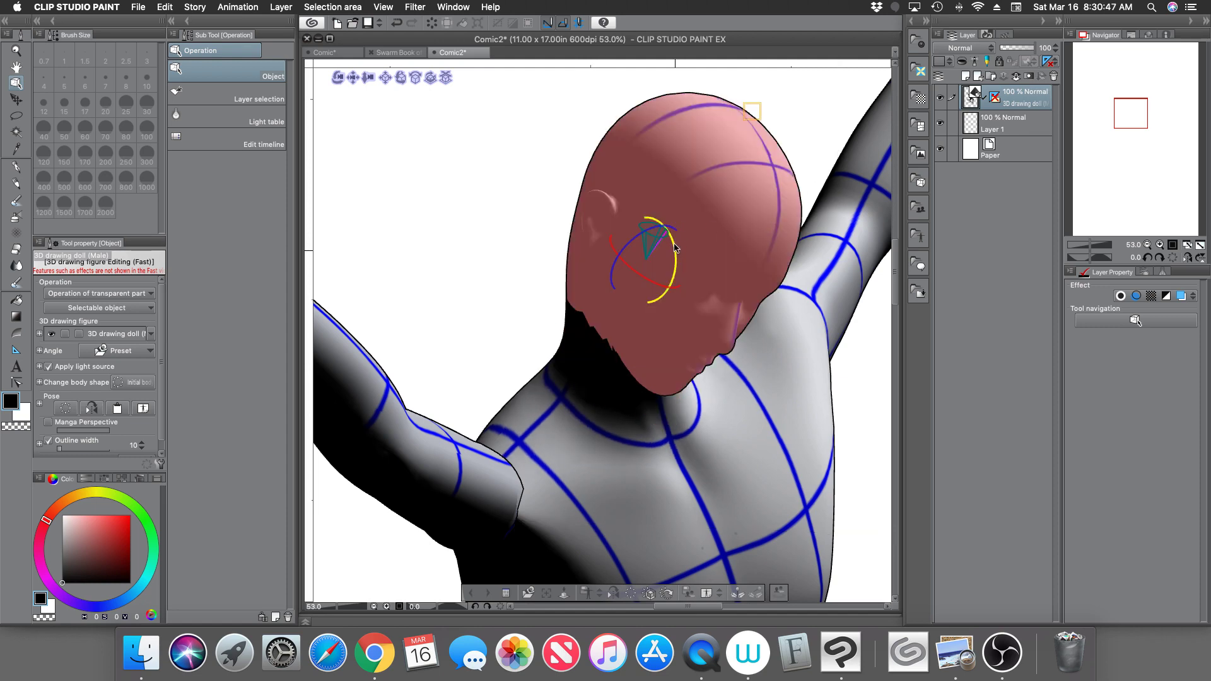
mouse_move(670, 231)
left_mouse_down()
mouse_move(662, 223)
mouse_move(669, 239)
left_mouse_up()
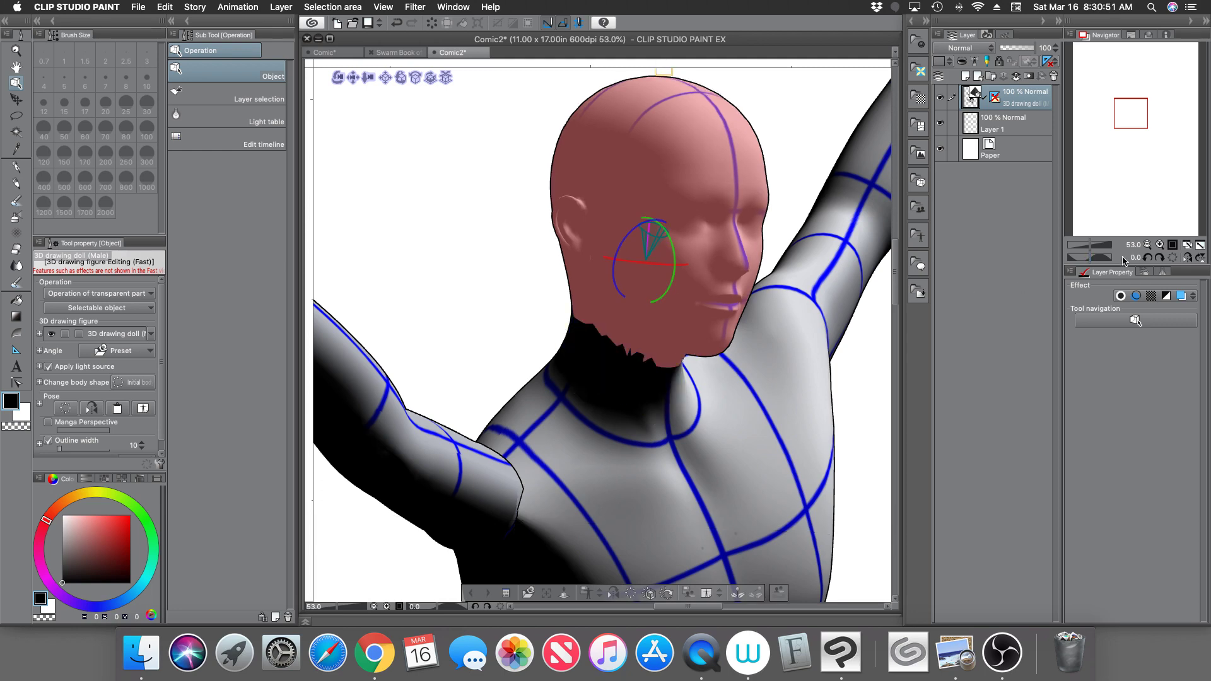
left_click(1201, 245)
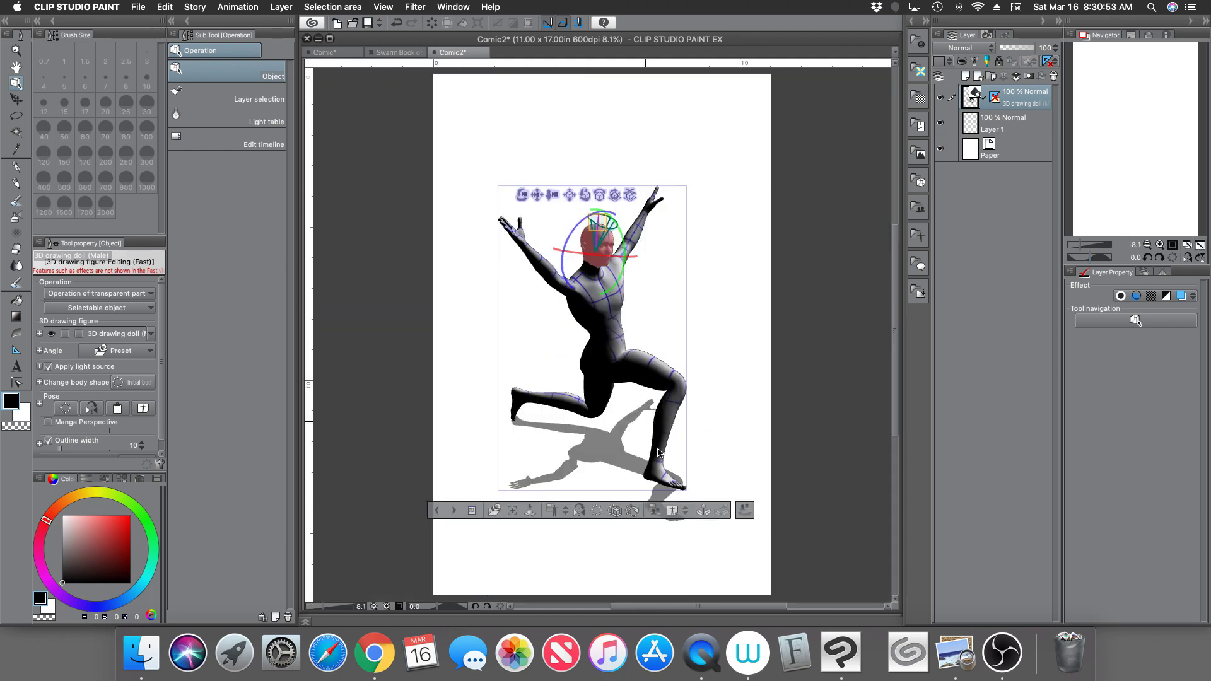
- Light the figure from the front and orbit the view to a new angle
left_click(39, 367)
left_click_drag(96, 431, 90, 437)
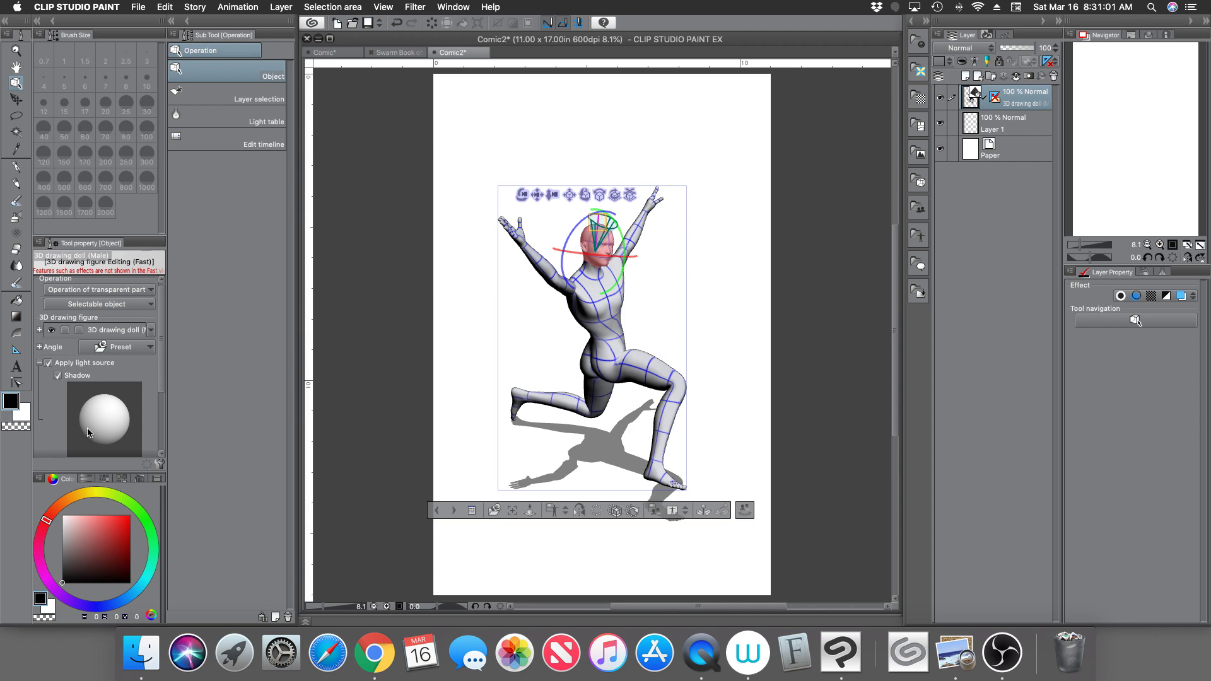
left_click_drag(522, 195, 541, 122)
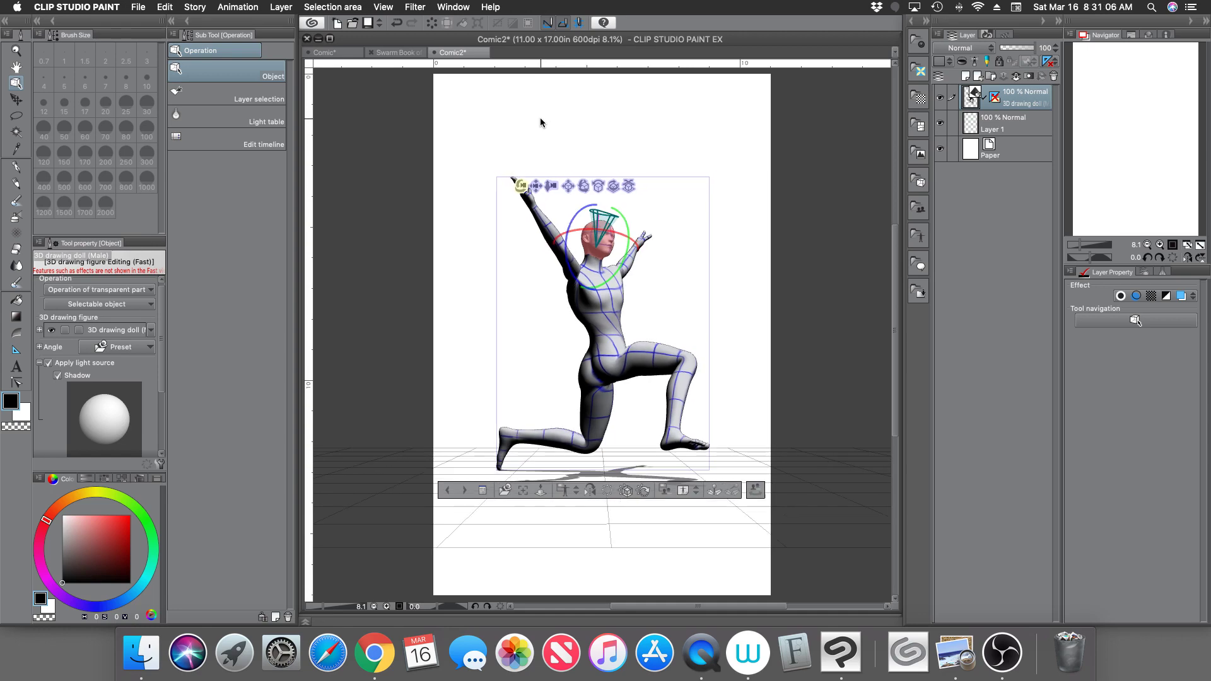
left_click(956, 637)
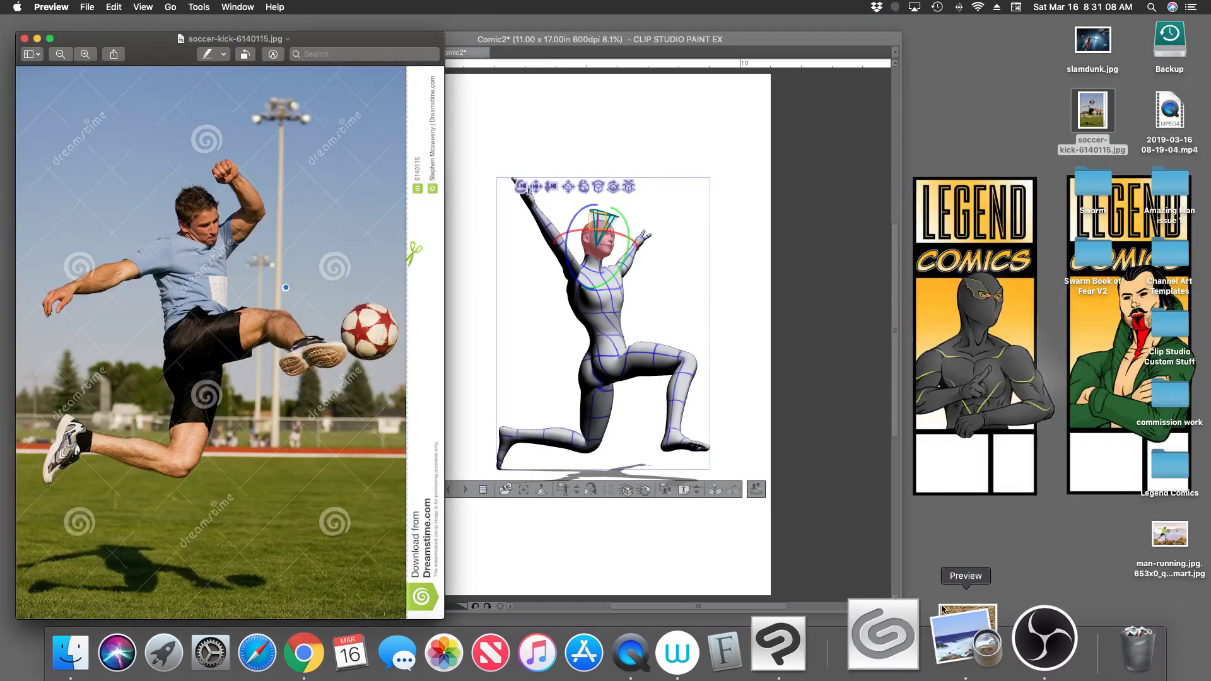
- Lower the near upper arm and bend its forearm so the arm stretches straight overhead
left_click(573, 283)
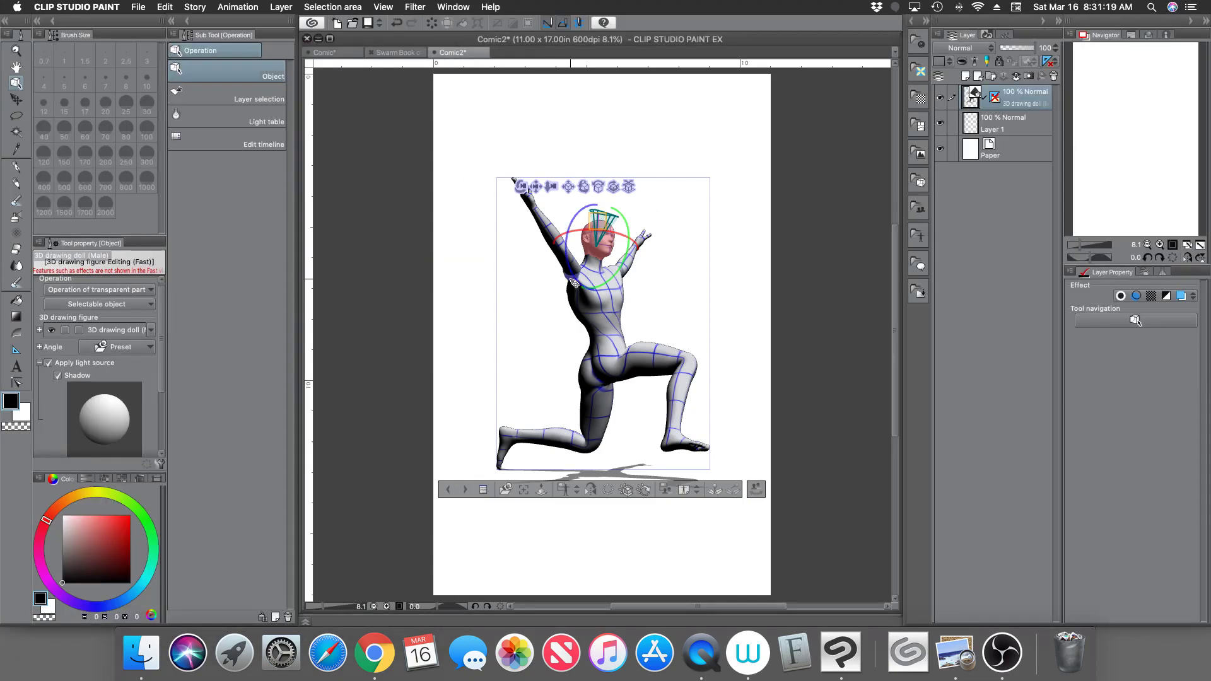
left_click(573, 284)
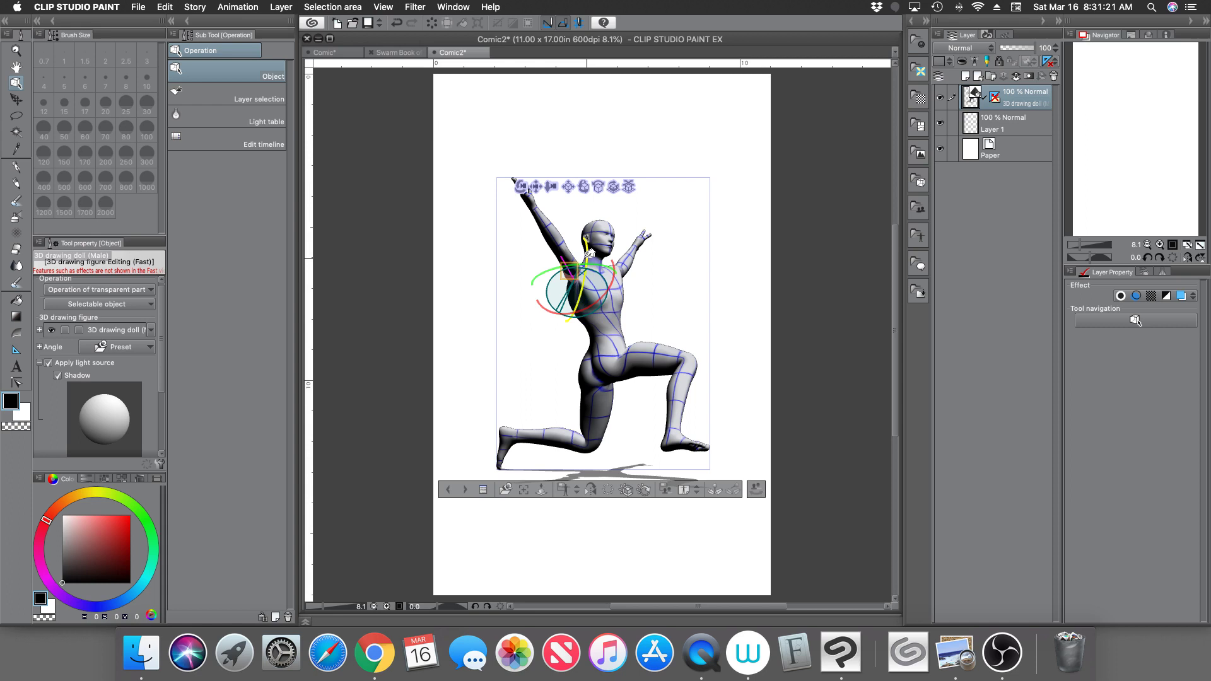
left_click_drag(589, 254, 595, 301)
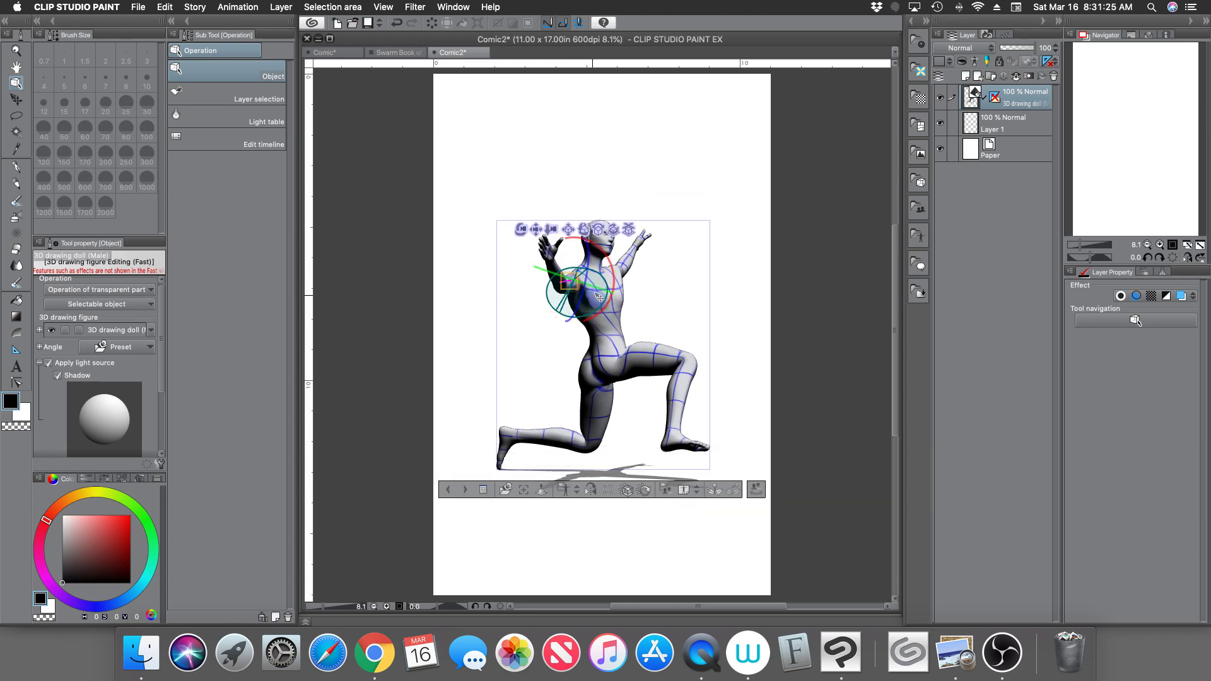
left_click(625, 277)
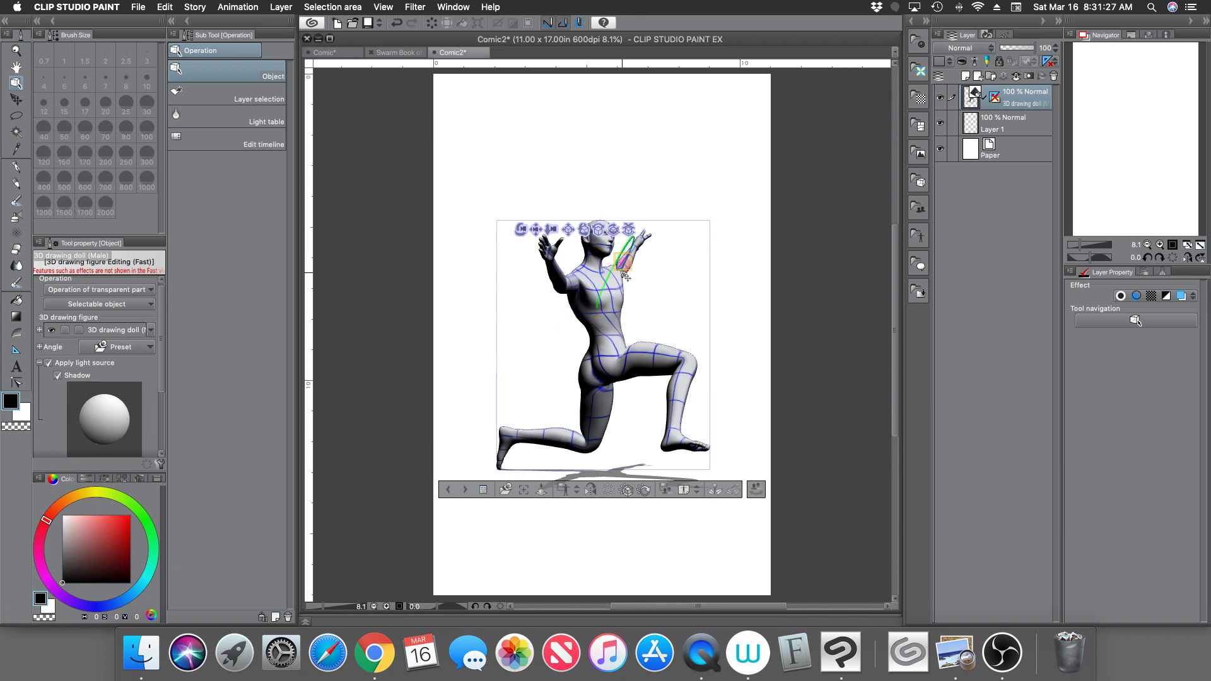
left_click_drag(625, 276, 596, 291)
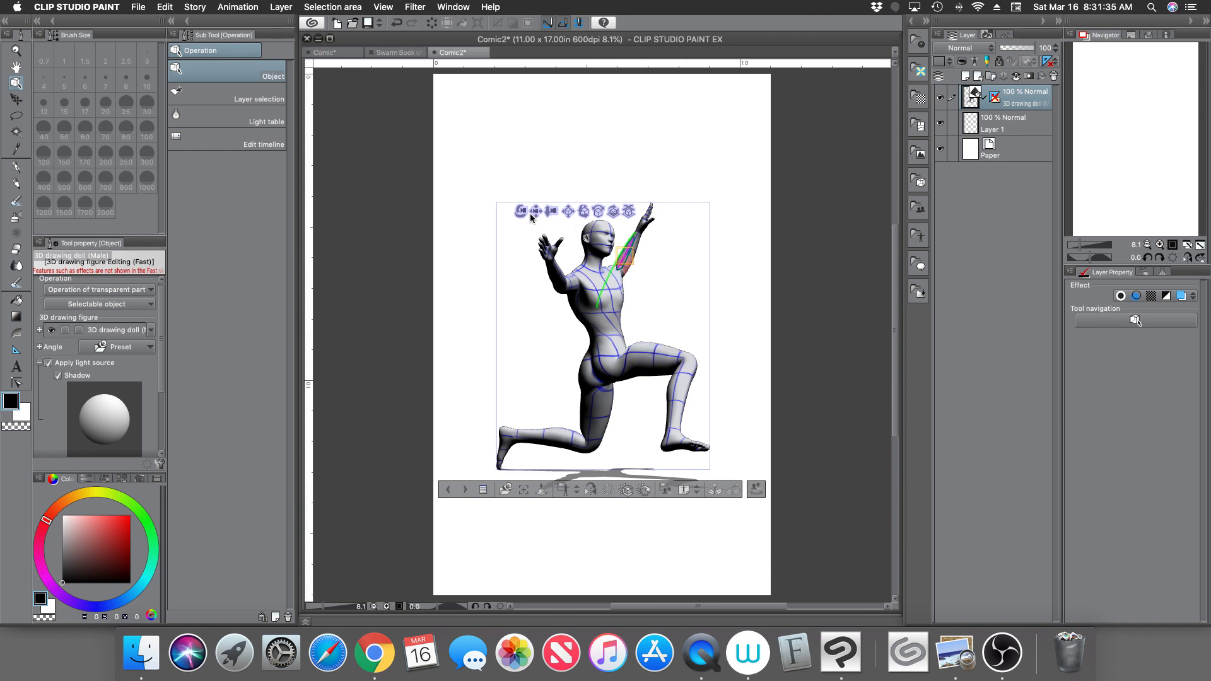
left_click_drag(520, 213, 491, 219)
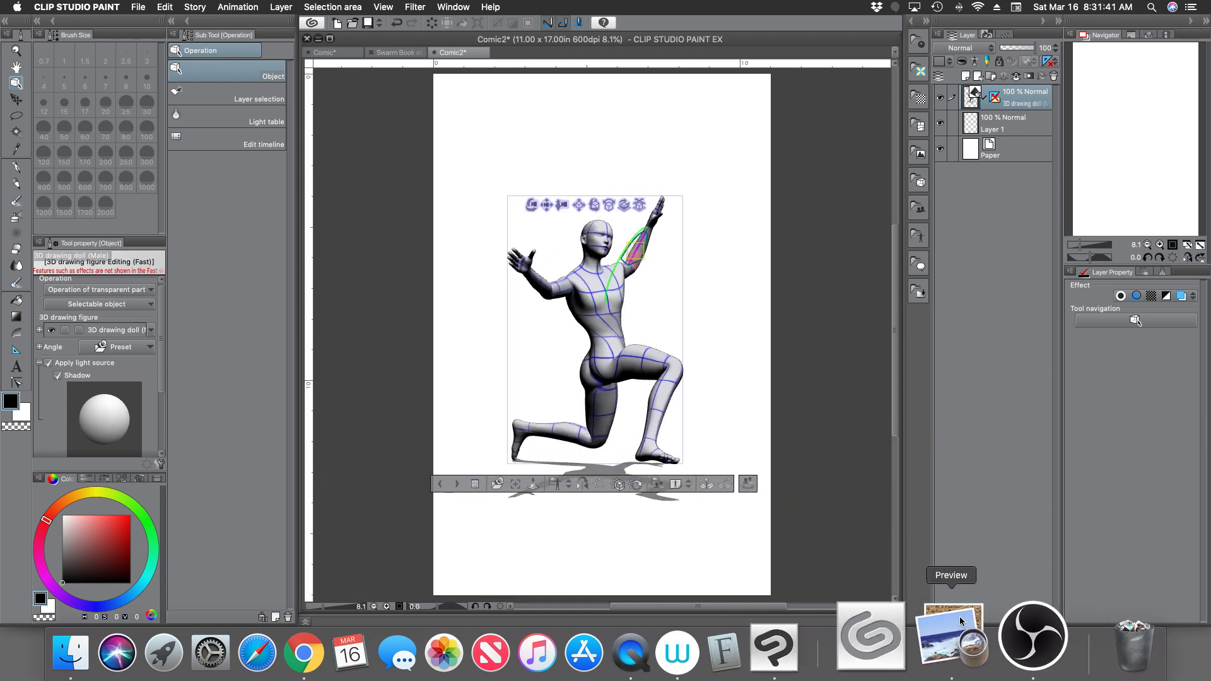
- Collapse the Apply light source settings while comparing the figure with the soccer-kick photo
left_click(961, 621)
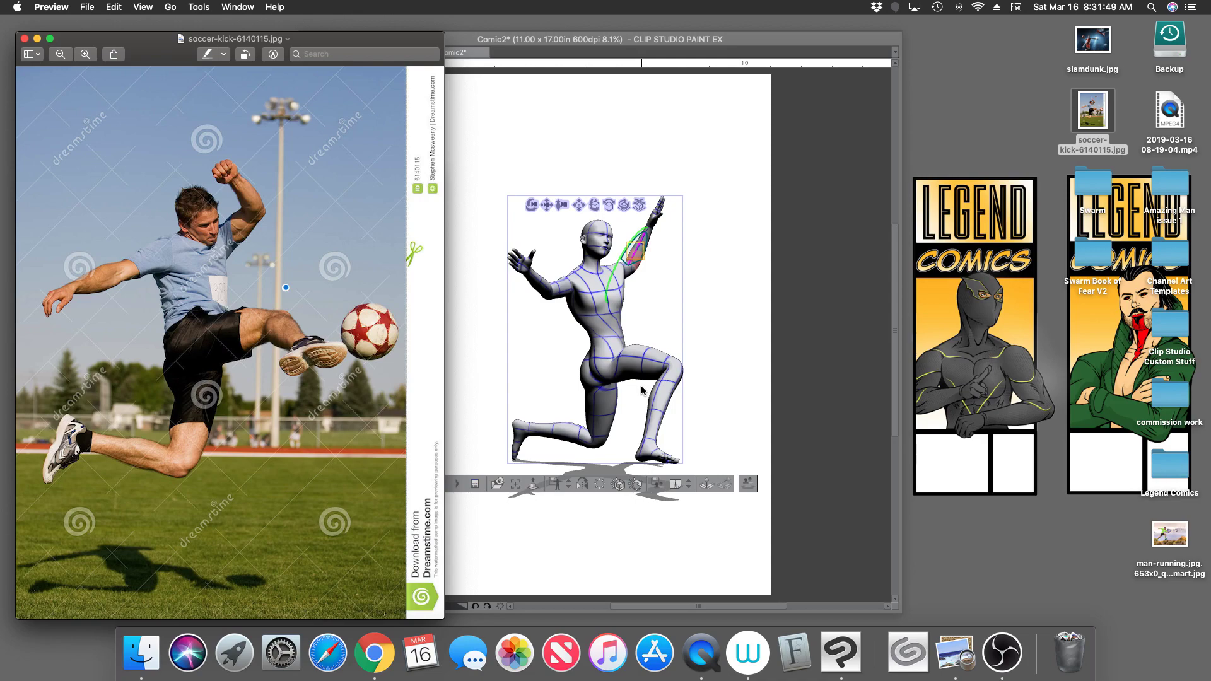
left_click(844, 265)
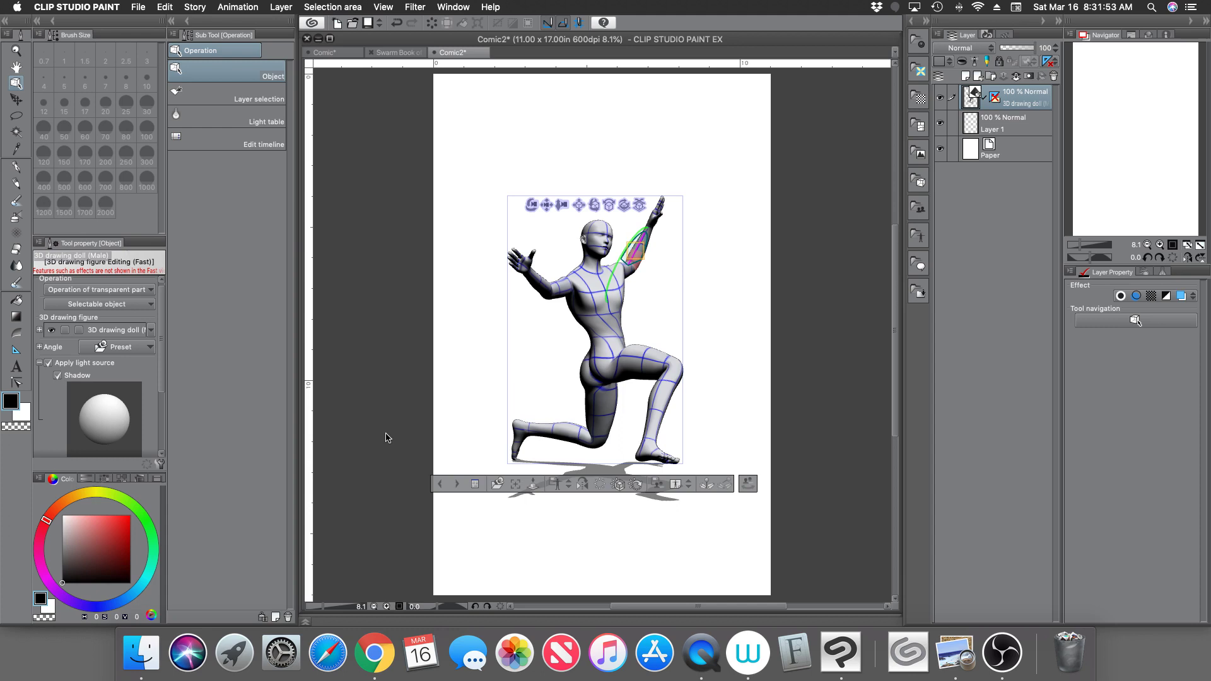
left_click(39, 362)
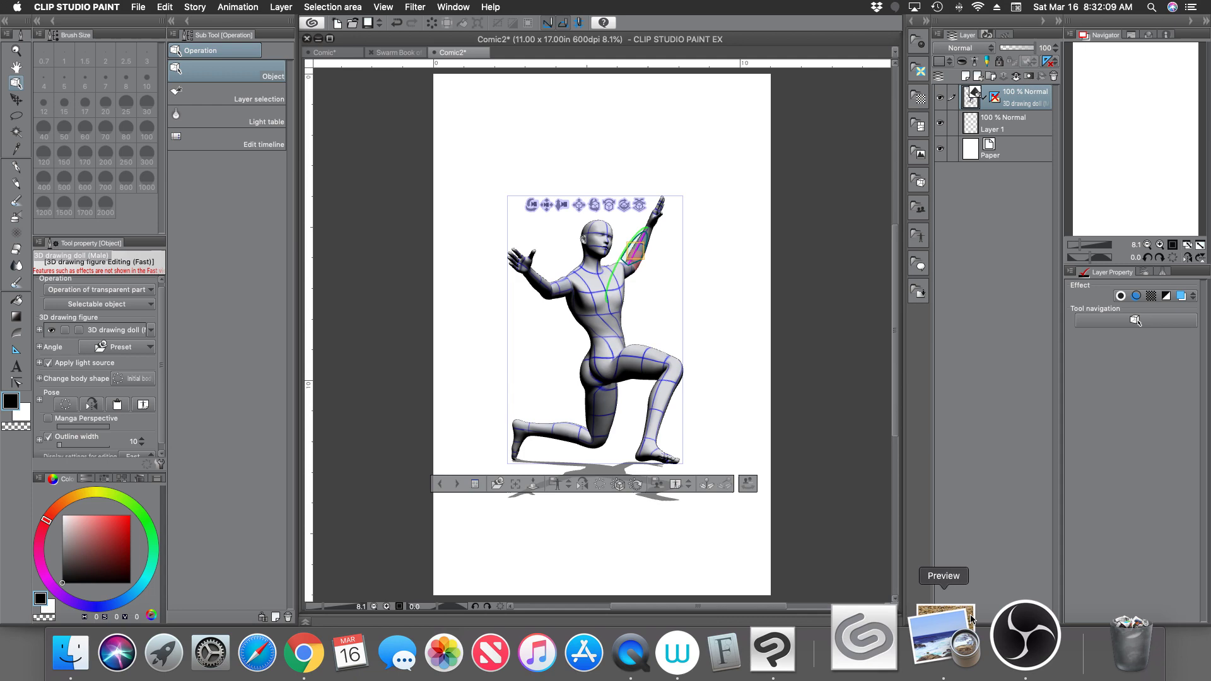
left_click(971, 619)
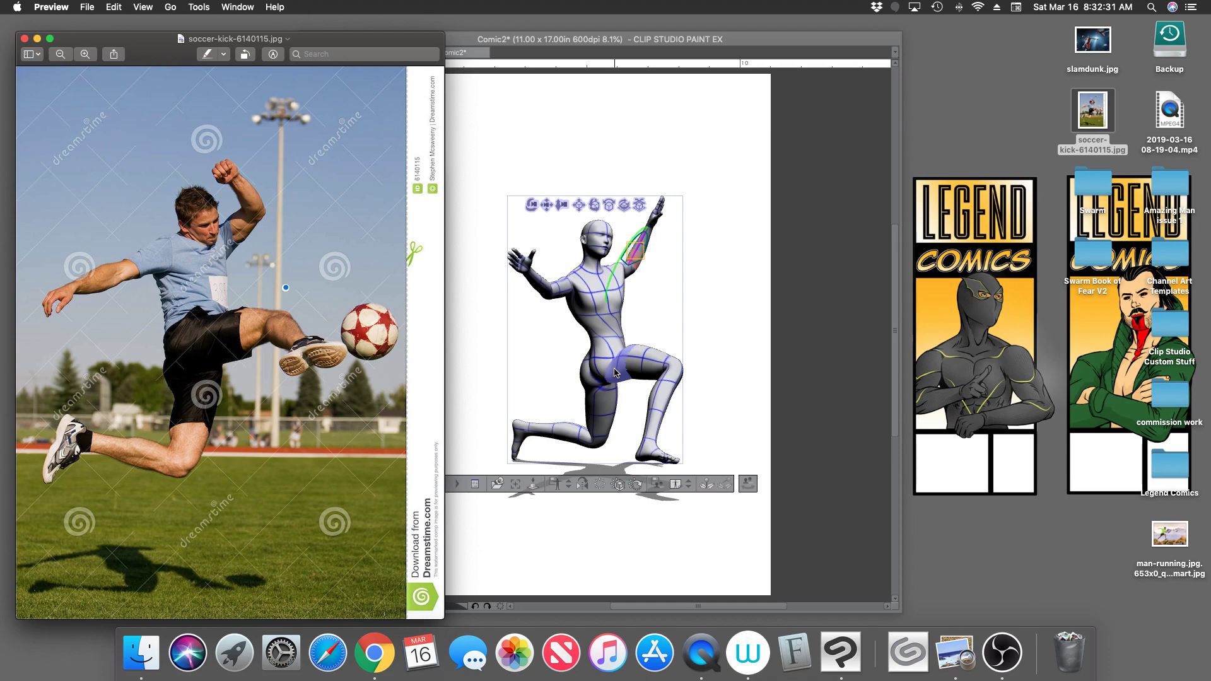
- Bring the Clip Studio Paint window with the kneeling doll back over Preview
left_click(843, 382)
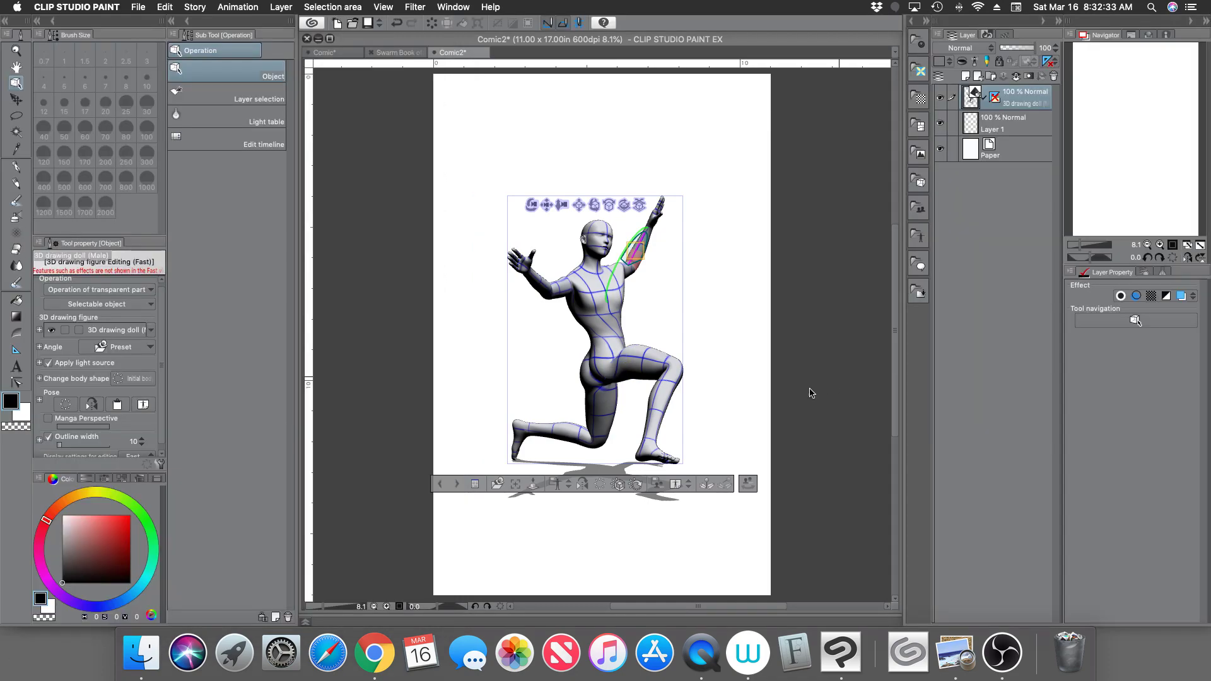